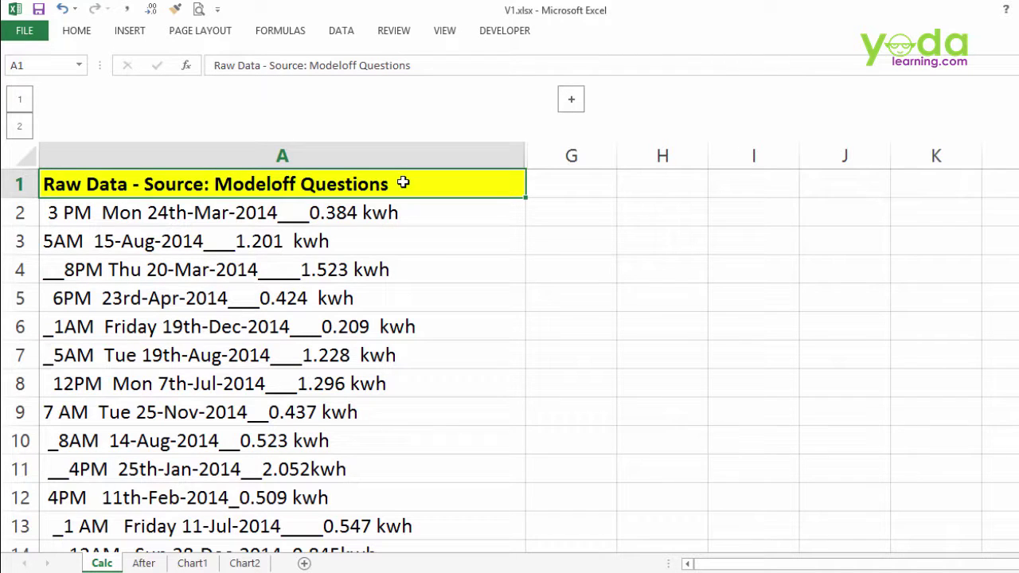
# Check the raw data's extent, then go to the After sheet with the finished KWH pivot
pyautogui.hotkey('ctrl', 'Down')
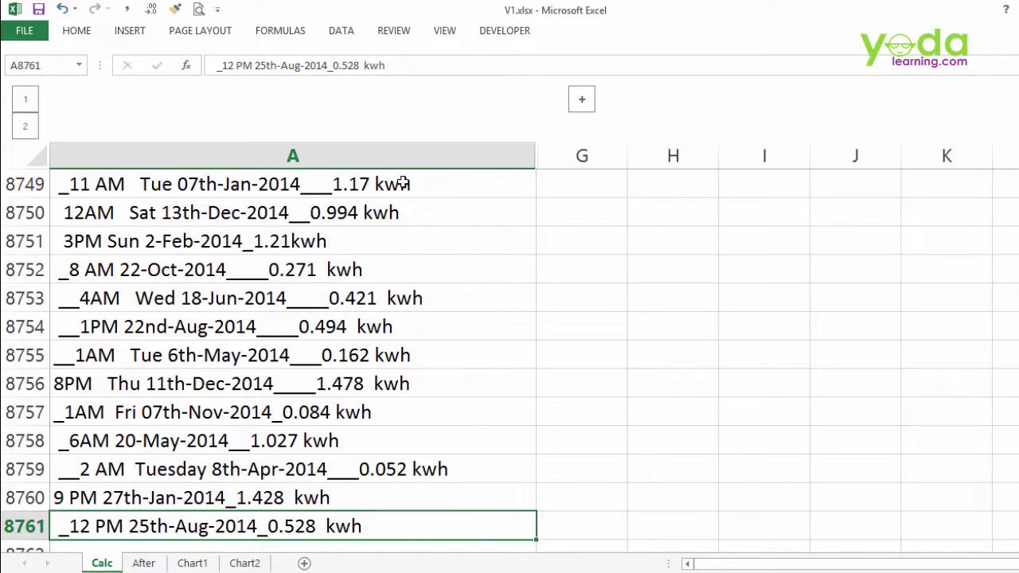
pyautogui.hotkey('ctrl', 'Up')
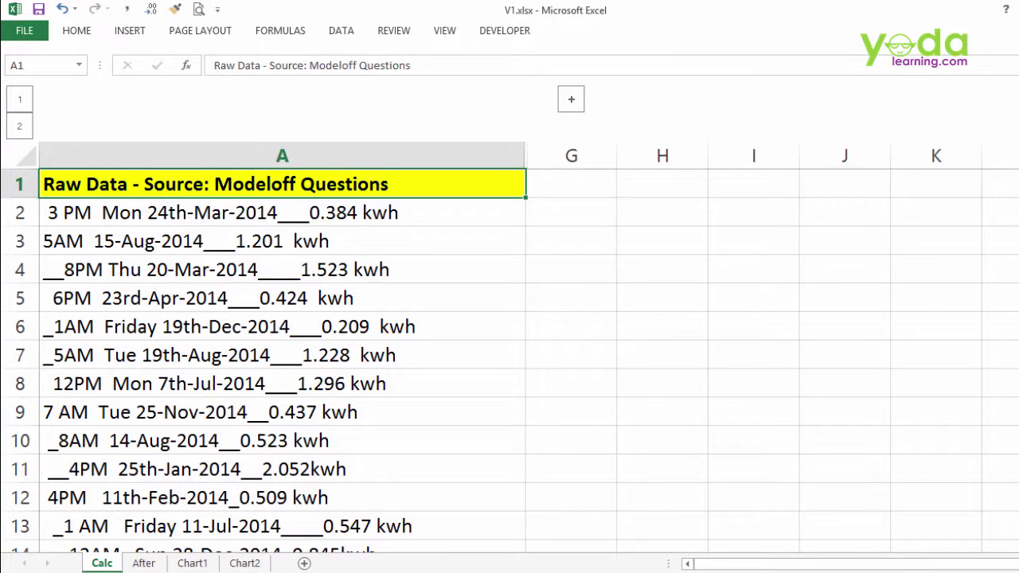
pyautogui.click(144, 562)
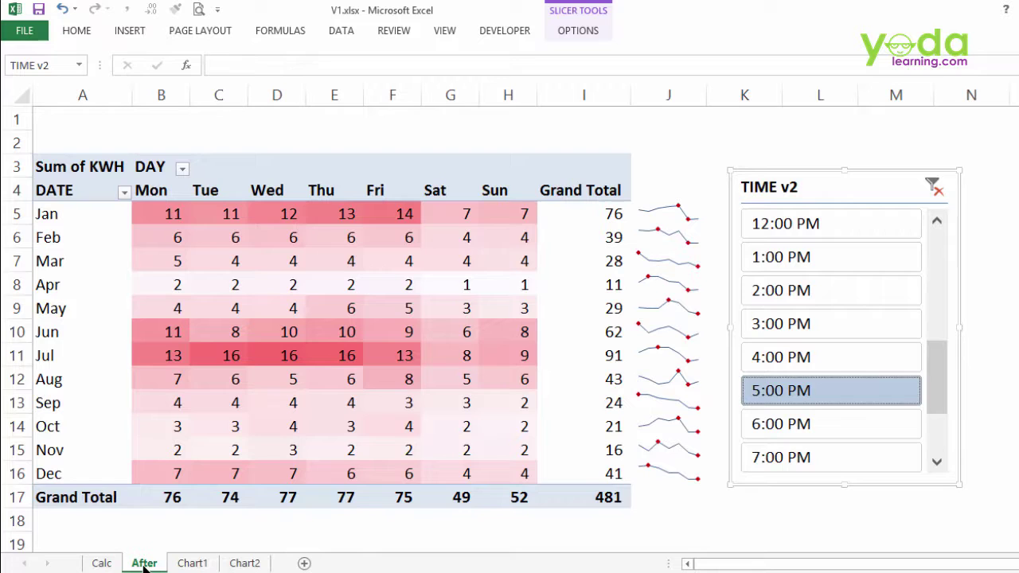
# Filter the pivot by the 2:00, 1:00, 3:00 and 4:00 PM hours, then view Chart1 and Chart2
pyautogui.click(70, 217)
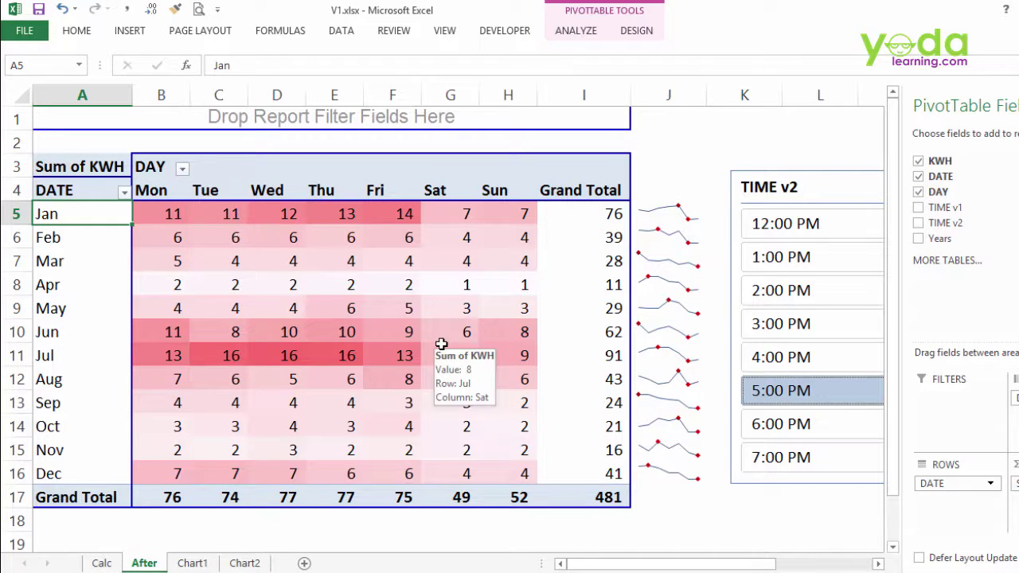
pyautogui.click(759, 292)
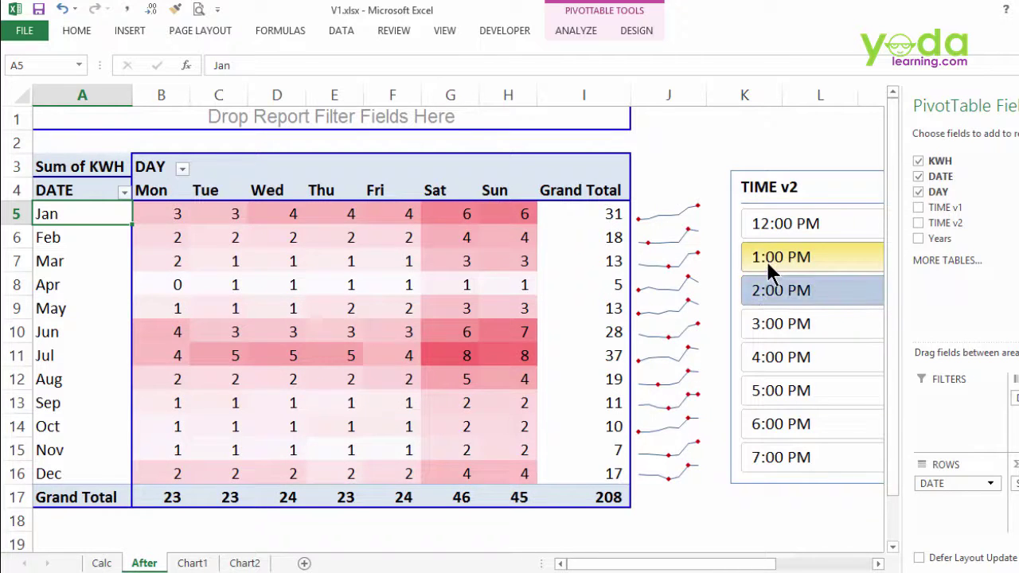
pyautogui.click(766, 260)
pyautogui.click(761, 296)
pyautogui.click(762, 322)
pyautogui.click(763, 352)
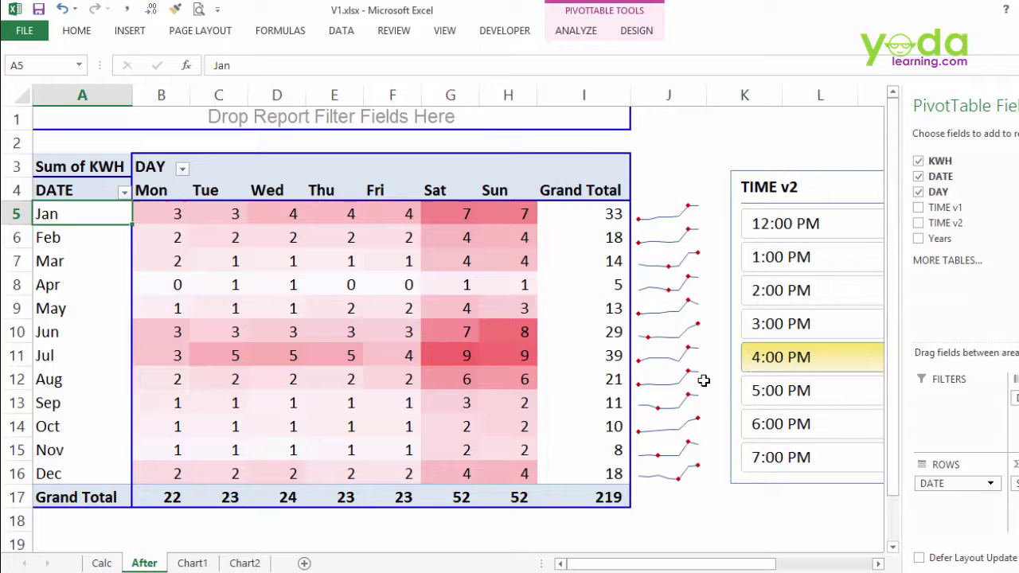
pyautogui.click(195, 562)
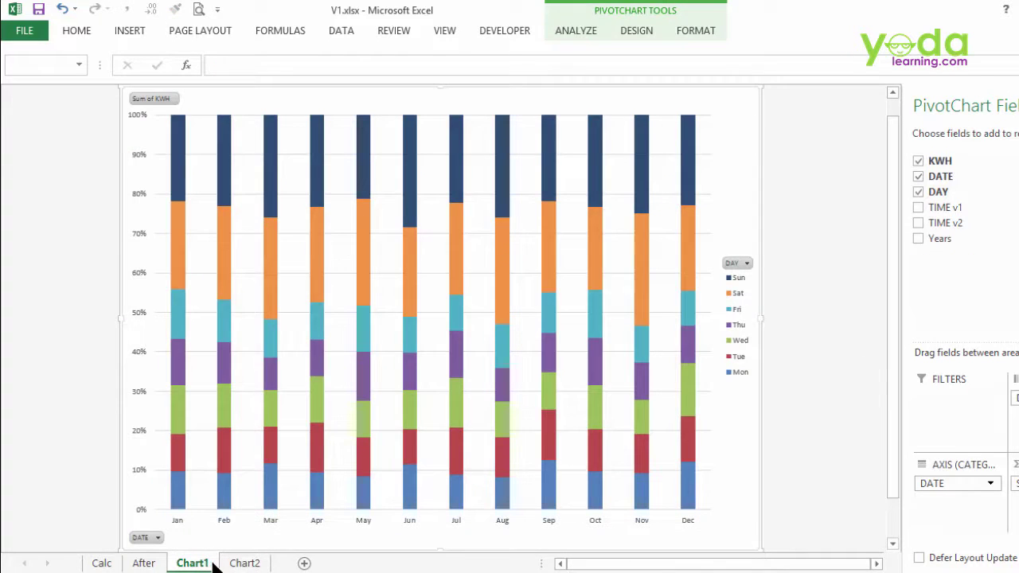
pyautogui.click(256, 564)
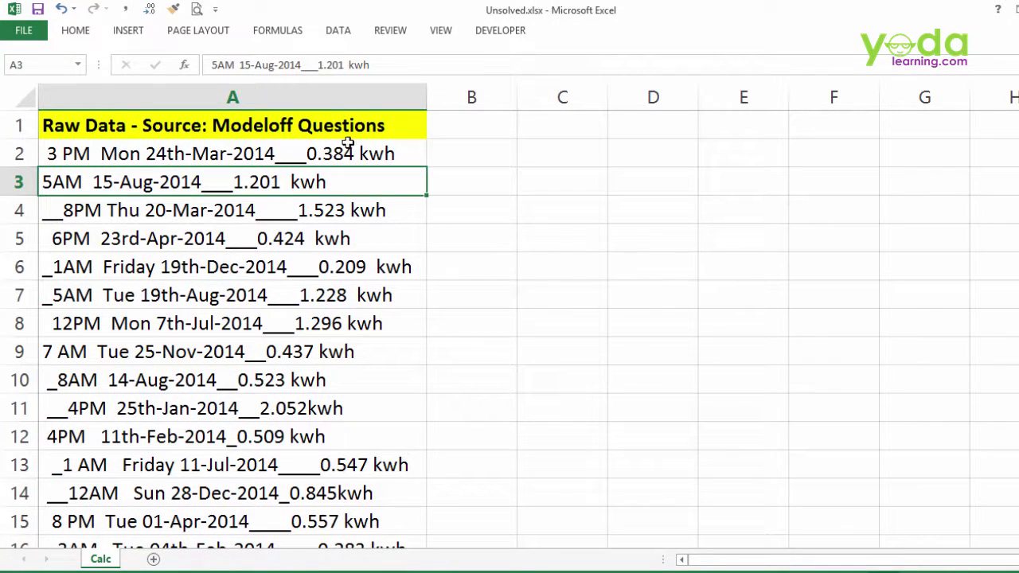
# Copy 0.384 from A2 into B2 and Flash Fill the kWh values down column B
pyautogui.doubleClick(310, 153)
pyautogui.moveTo(310, 153); pyautogui.dragTo(351, 154)
pyautogui.hotkey('ctrl', 'c')
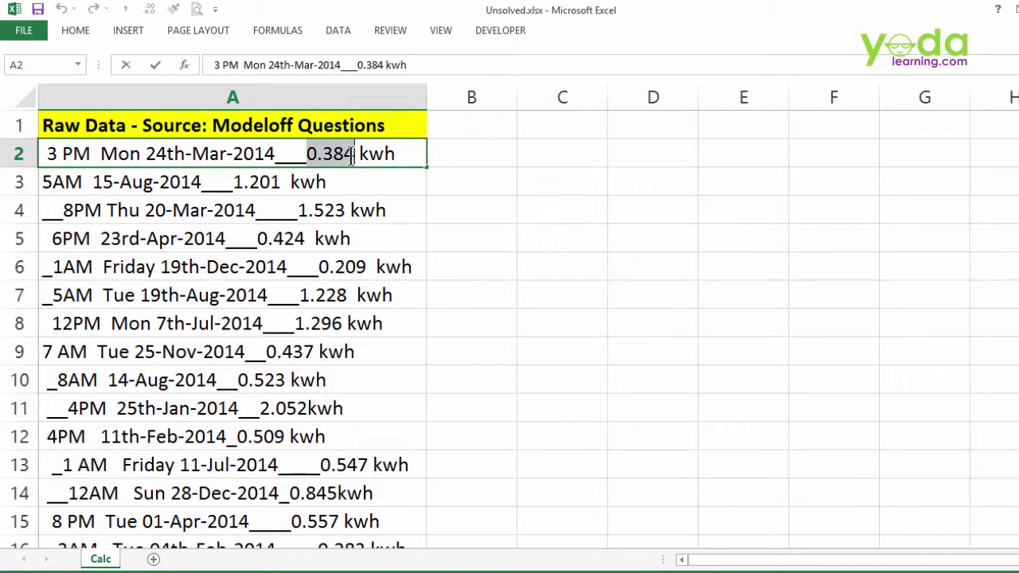
pyautogui.click(460, 152)
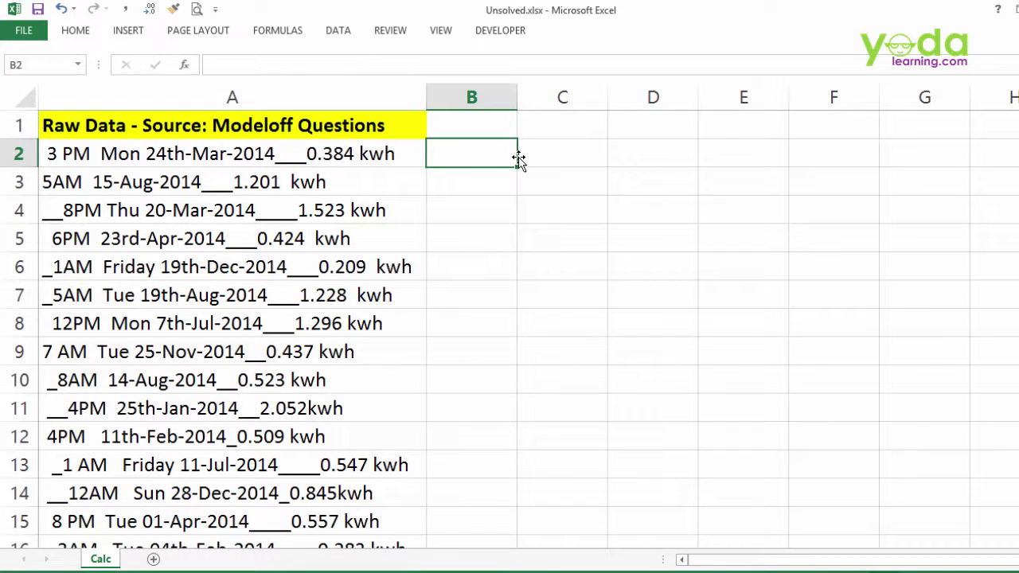
pyautogui.hotkey('ctrl', 'v')
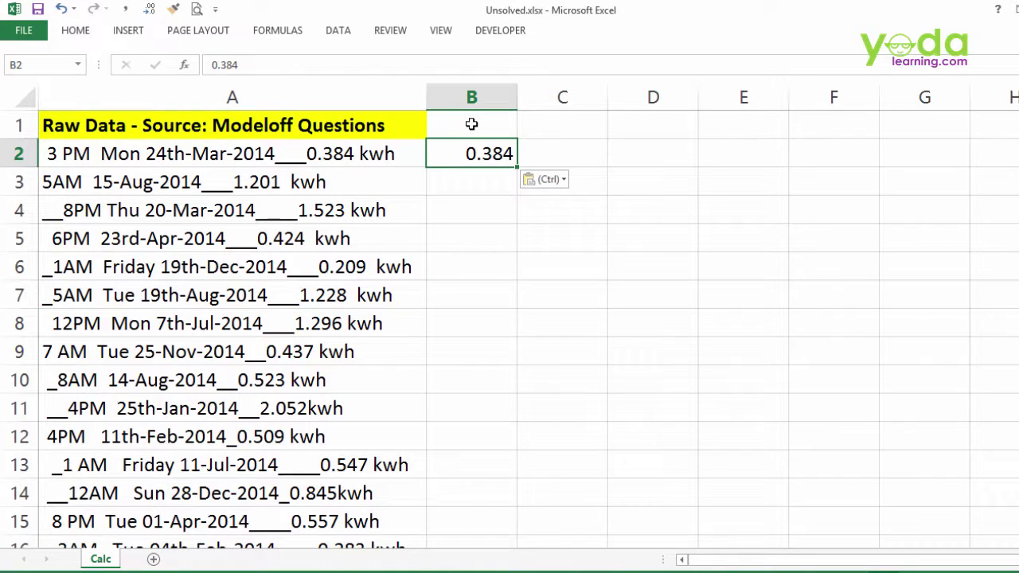
pyautogui.hotkey('ctrl', 'e')
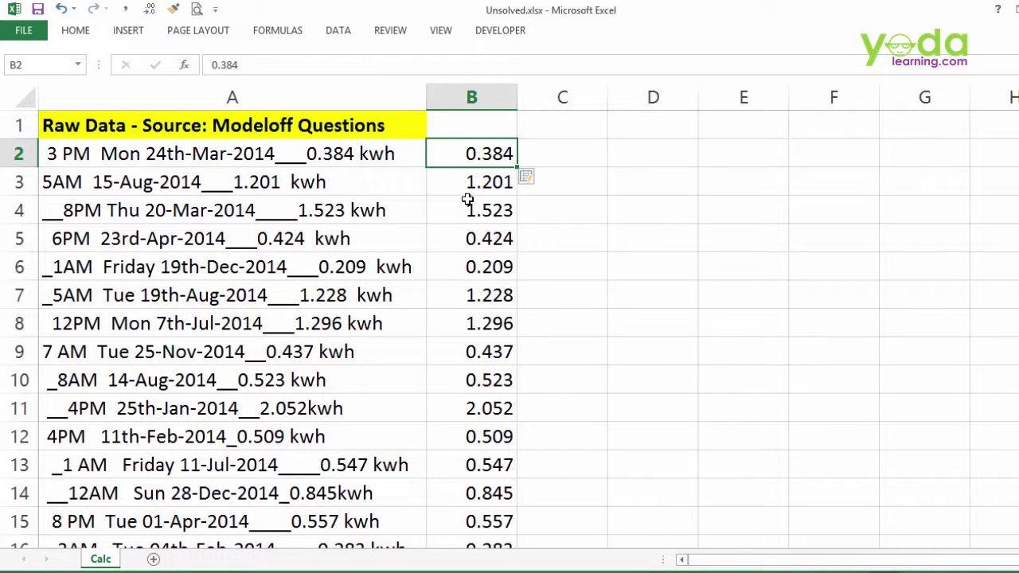
pyautogui.hotkey('ctrl', 'z')
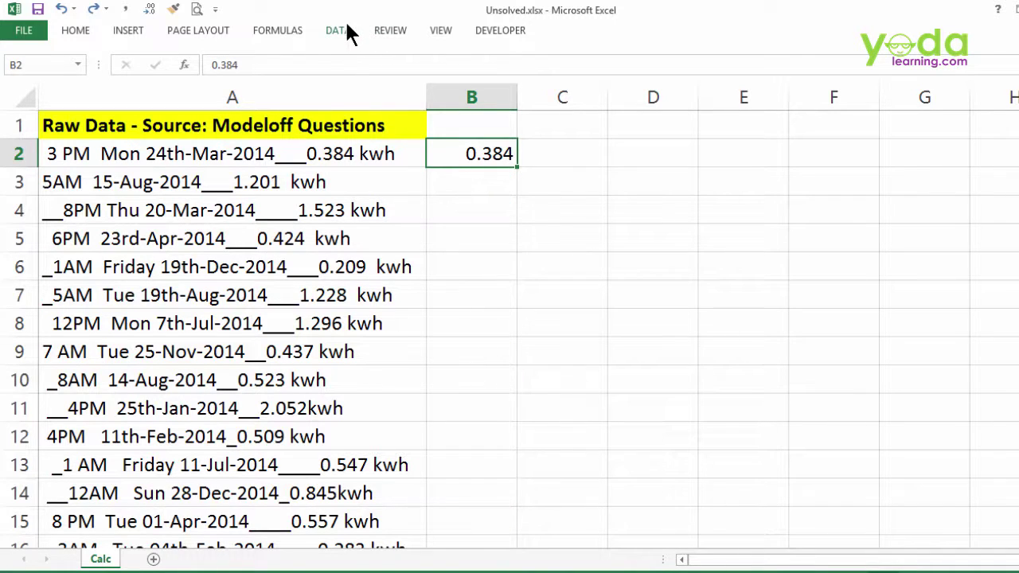
pyautogui.click(347, 32)
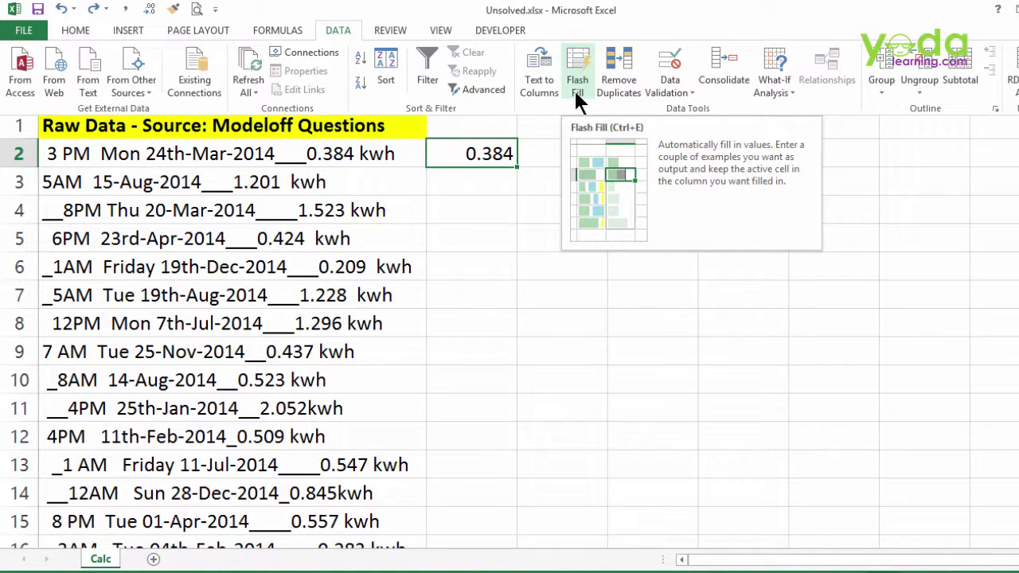
pyautogui.click(489, 155)
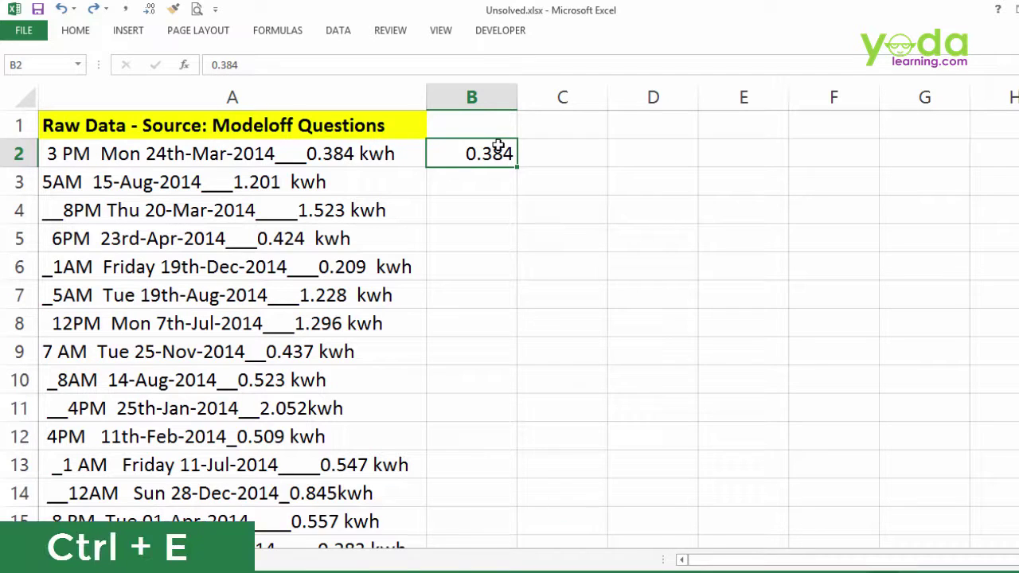
pyautogui.hotkey('ctrl', 'e')
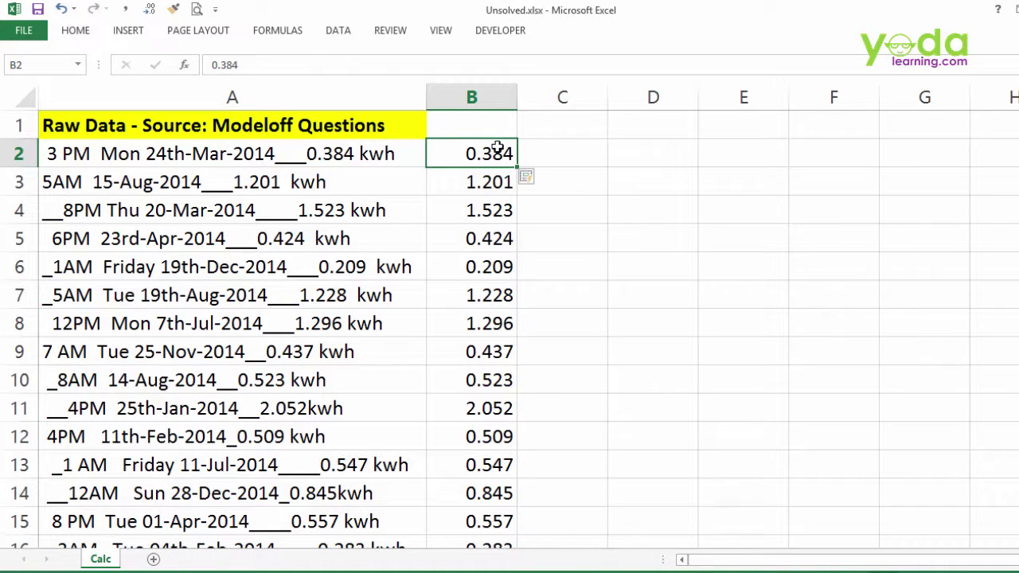
# Copy 24th-Mar-2014 from A2 into C2 and Flash Fill the dates down column C
pyautogui.doubleClick(148, 154)
pyautogui.moveTo(149, 153); pyautogui.dragTo(274, 151)
pyautogui.hotkey('ctrl', 'c')
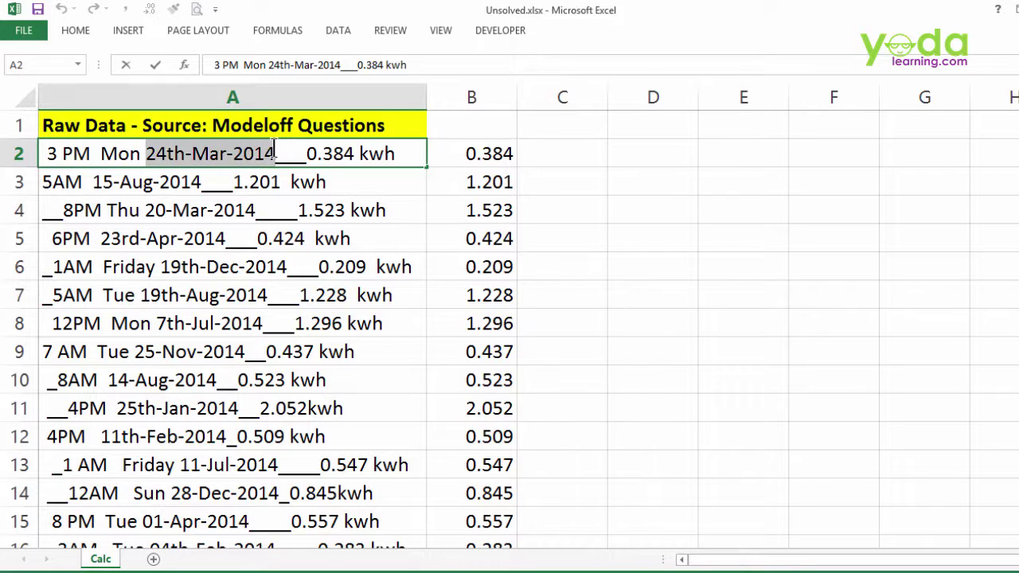
pyautogui.click(528, 151)
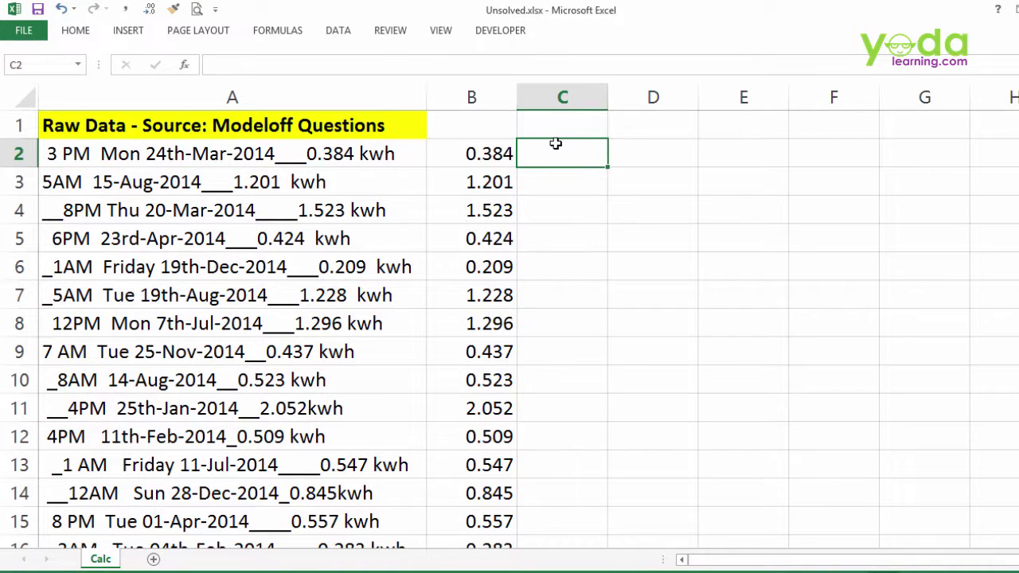
pyautogui.hotkey('ctrl', 'v')
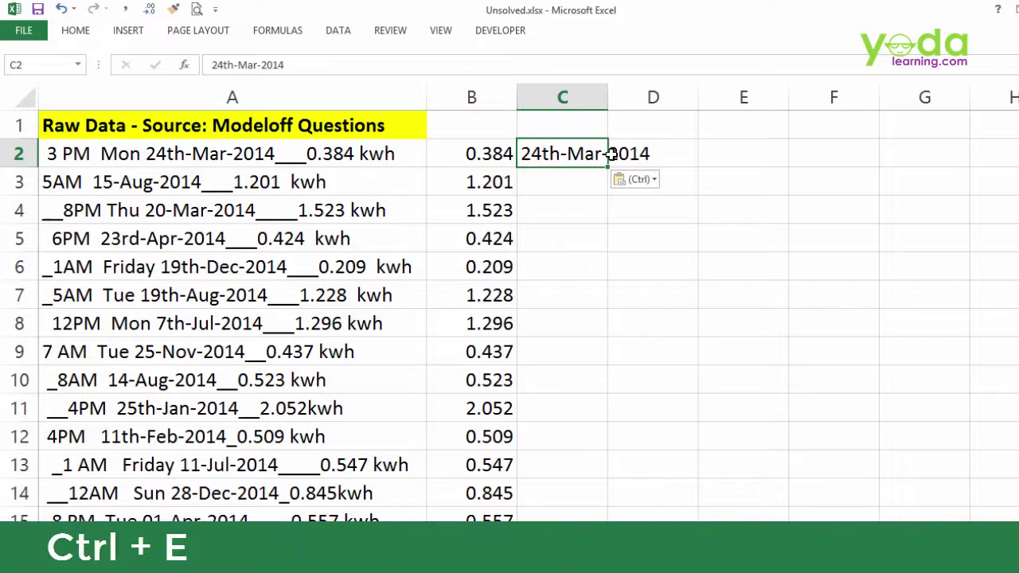
pyautogui.hotkey('ctrl', 'e')
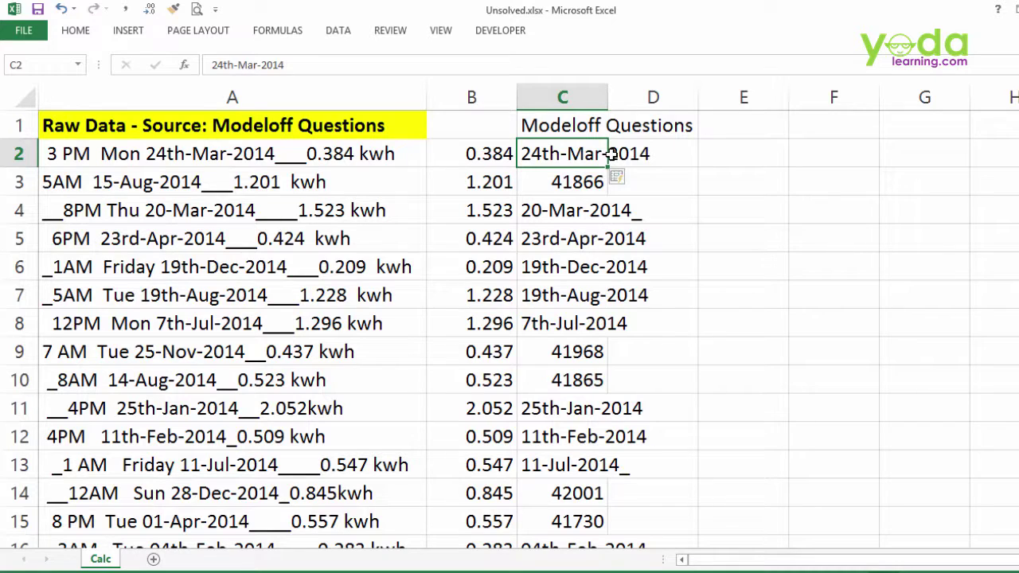
# Format the whole of column C as dates
pyautogui.click(560, 97)
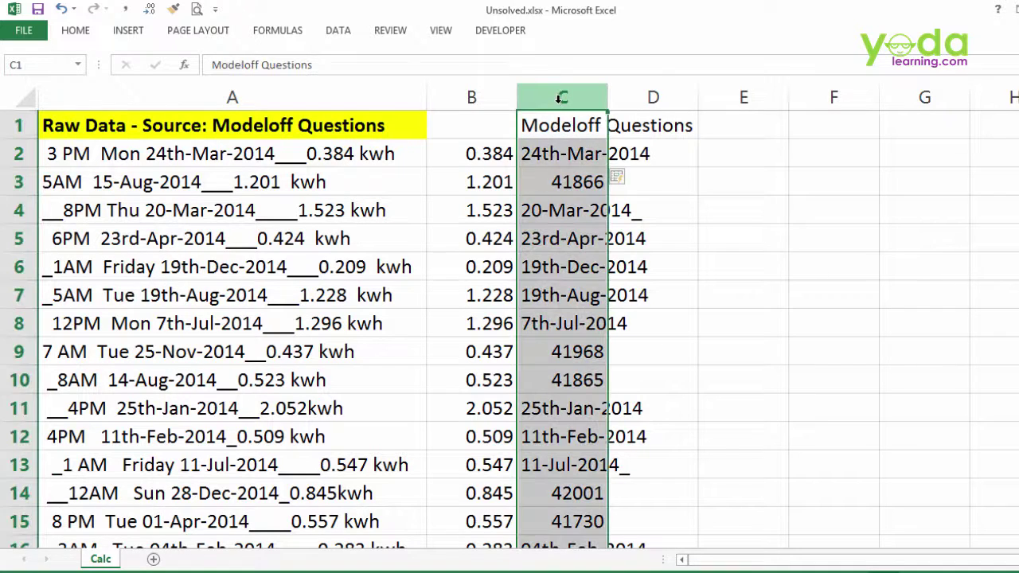
pyautogui.hotkey('ctrl', 'shift', '3')
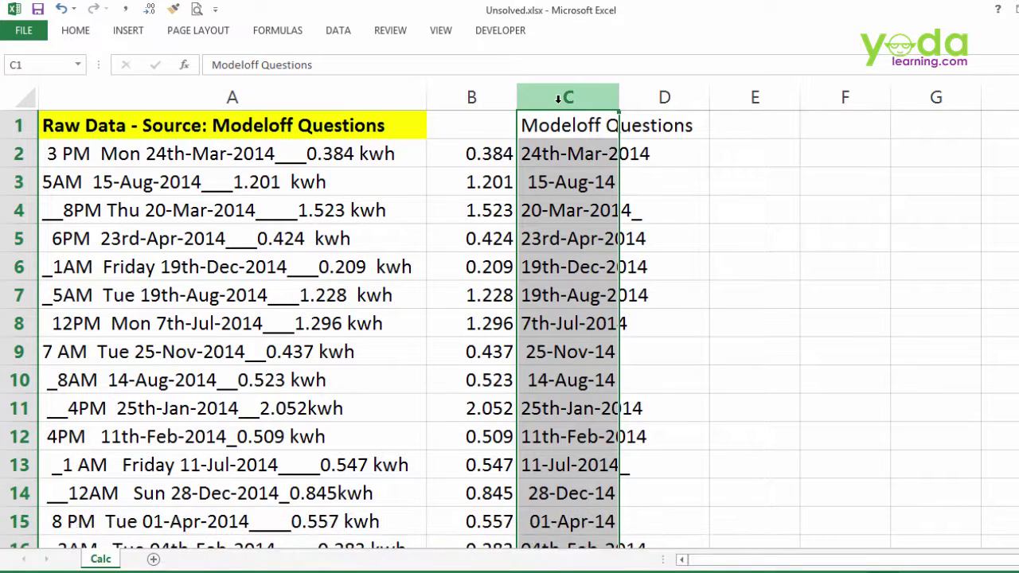
pyautogui.hotkey('ctrl', 'shift', '1')
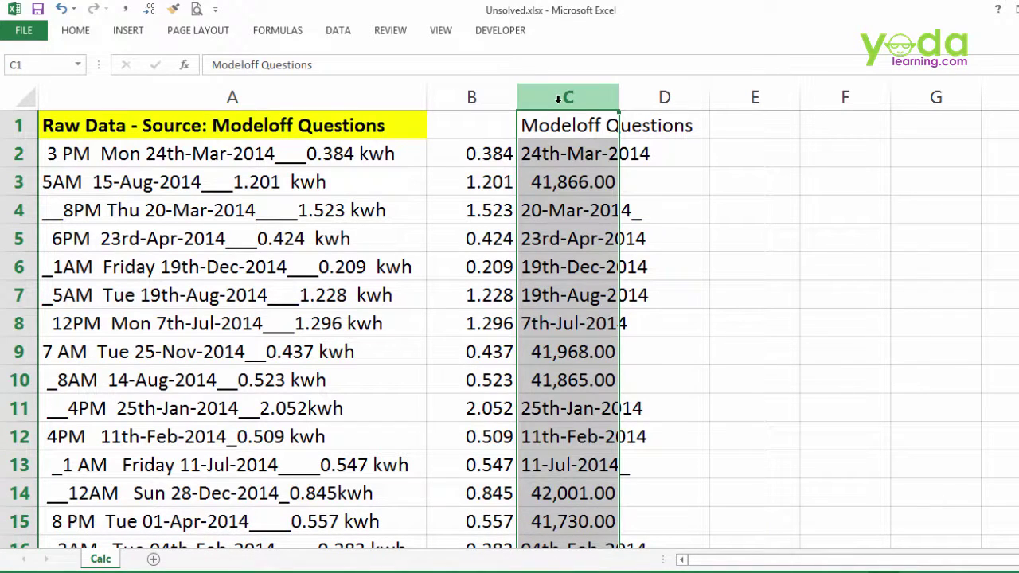
pyautogui.hotkey('ctrl', 'z')
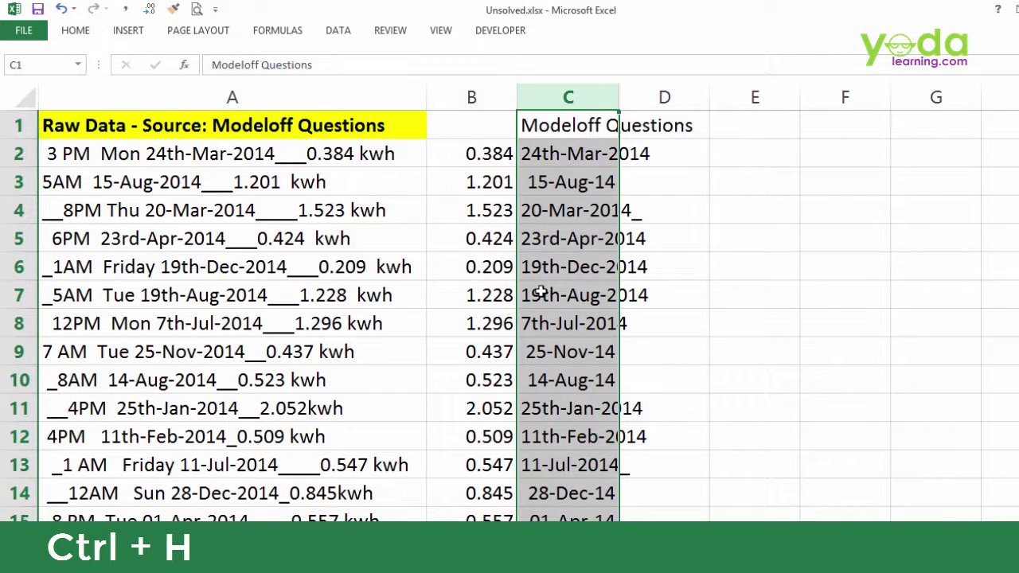
# Remove every underscore from column C with Replace All
pyautogui.hotkey('ctrl', 'h')
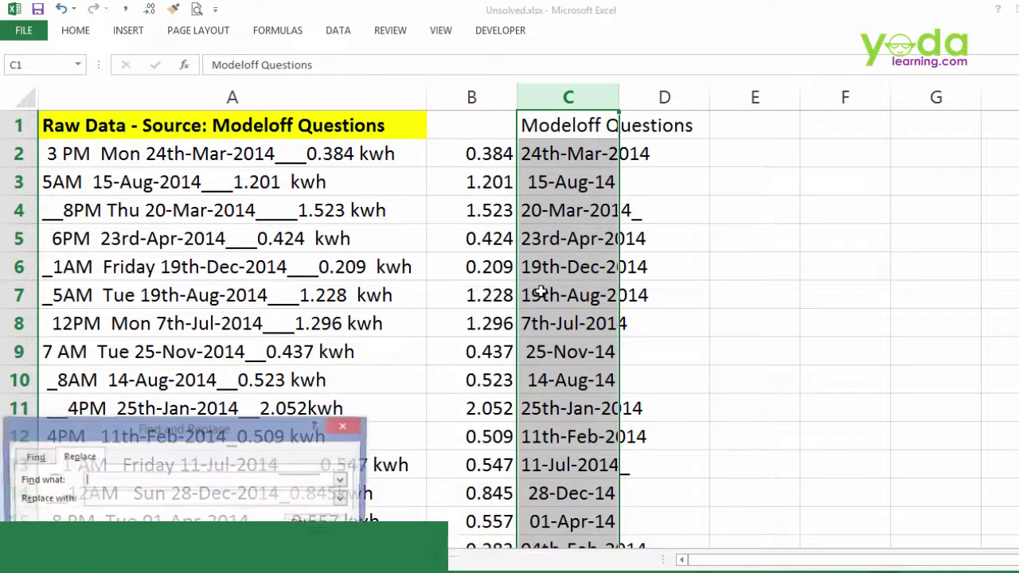
pyautogui.write('_')
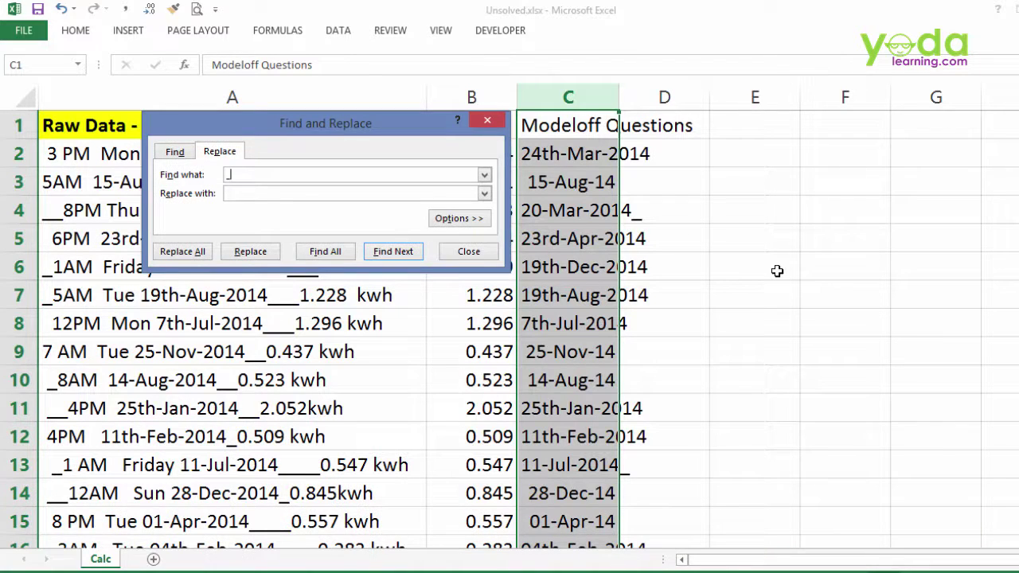
pyautogui.click(236, 193)
pyautogui.click(188, 251)
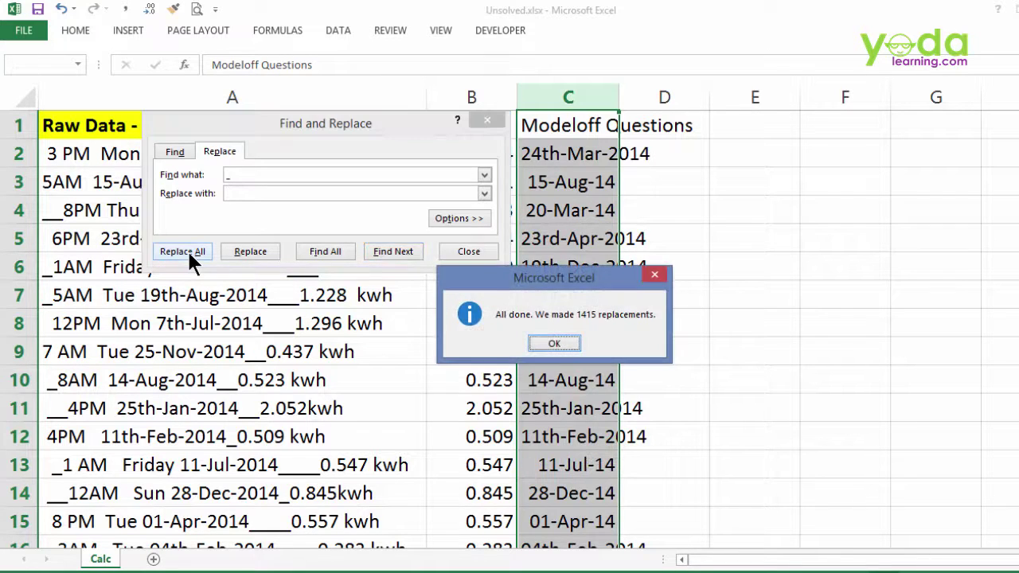
pyautogui.press('Return')
# Strip the st and nd suffixes from the column C dates
pyautogui.click(253, 174)
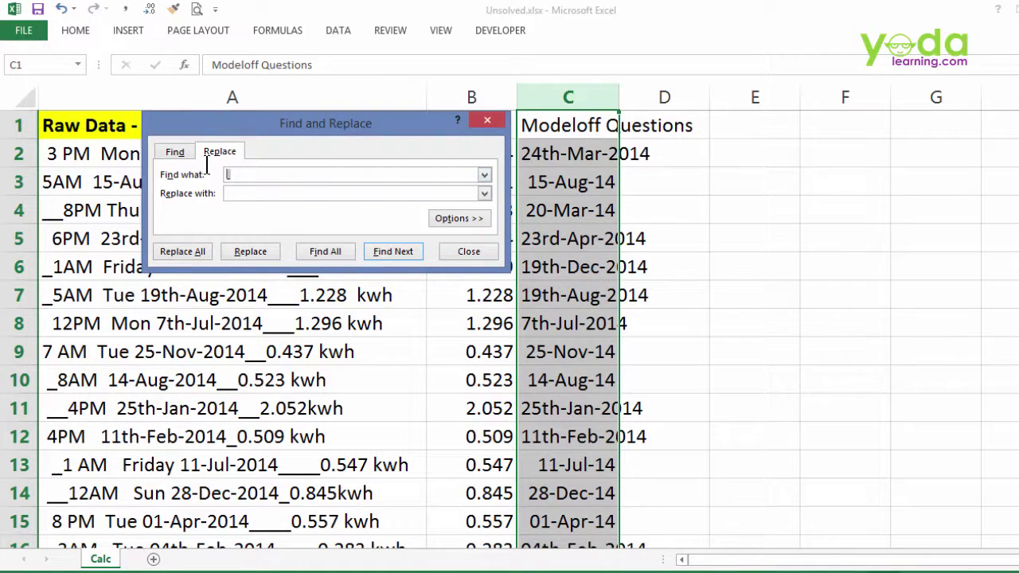
pyautogui.write('st')
pyautogui.click(189, 250)
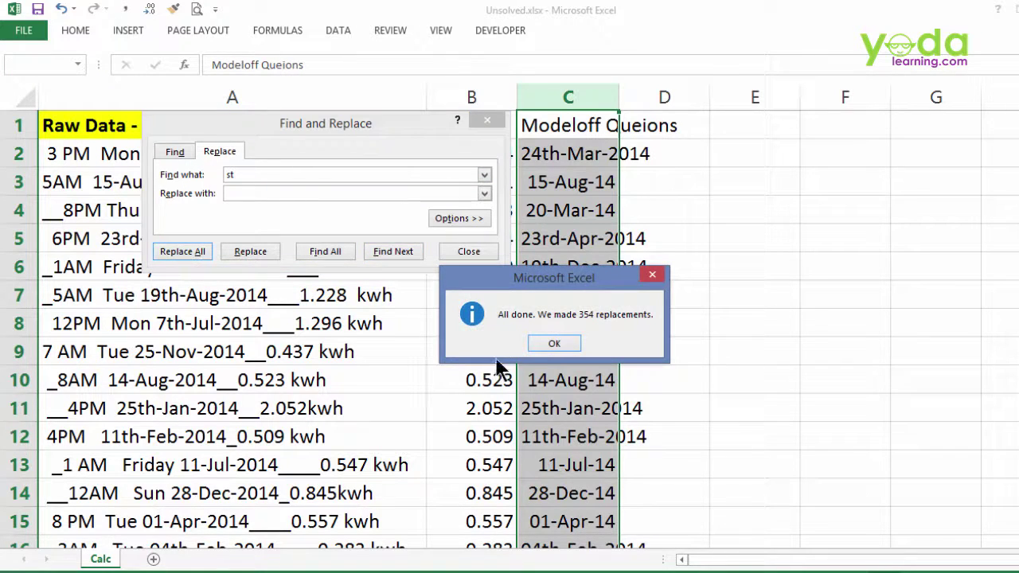
pyautogui.click(547, 347)
pyautogui.doubleClick(230, 175)
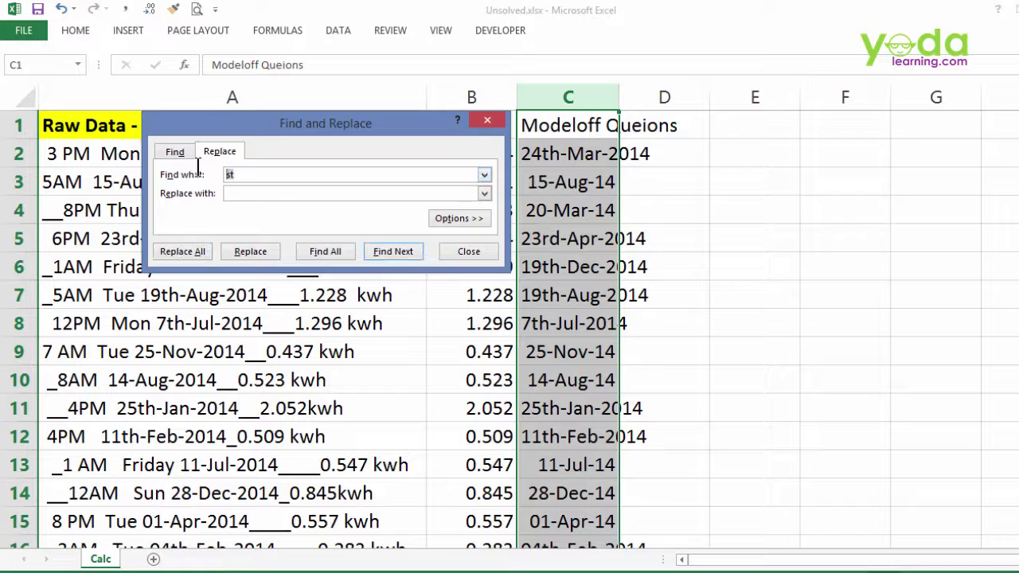
pyautogui.write('nd')
pyautogui.click(182, 251)
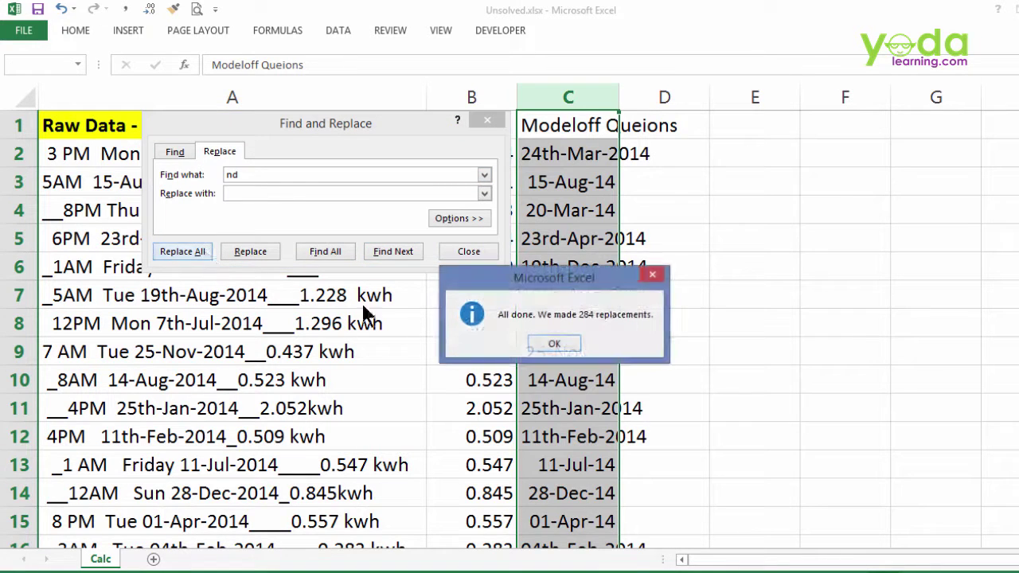
pyautogui.click(553, 345)
# Strip the rd and th suffixes from the dates and close Find and Replace
pyautogui.doubleClick(239, 174)
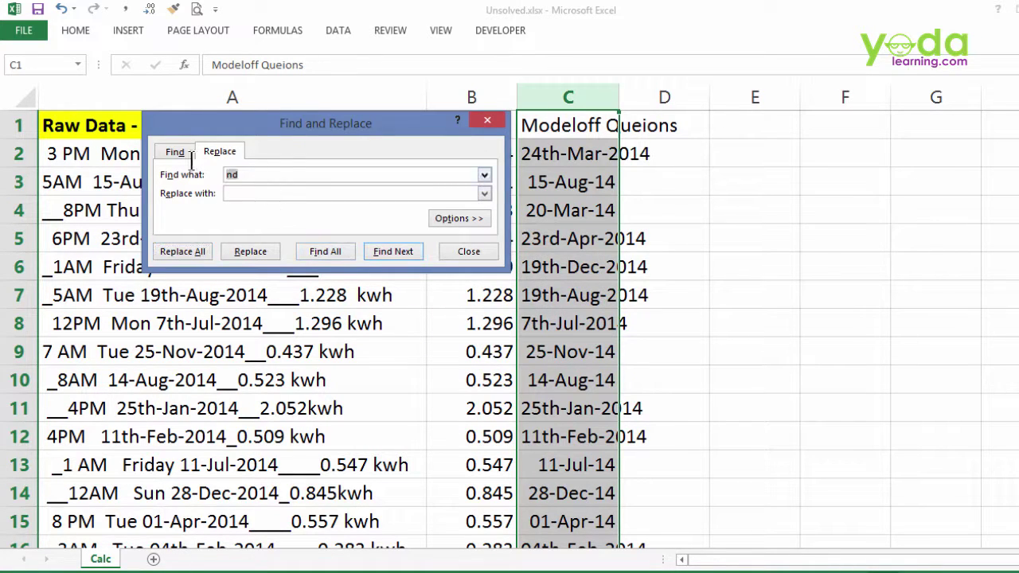
pyautogui.write('rd')
pyautogui.click(182, 251)
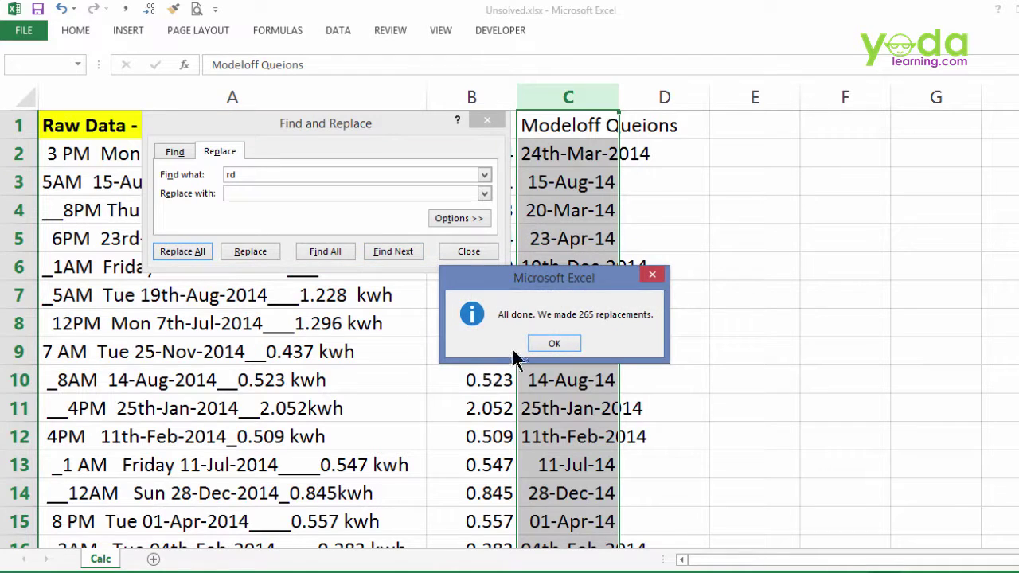
pyautogui.click(539, 344)
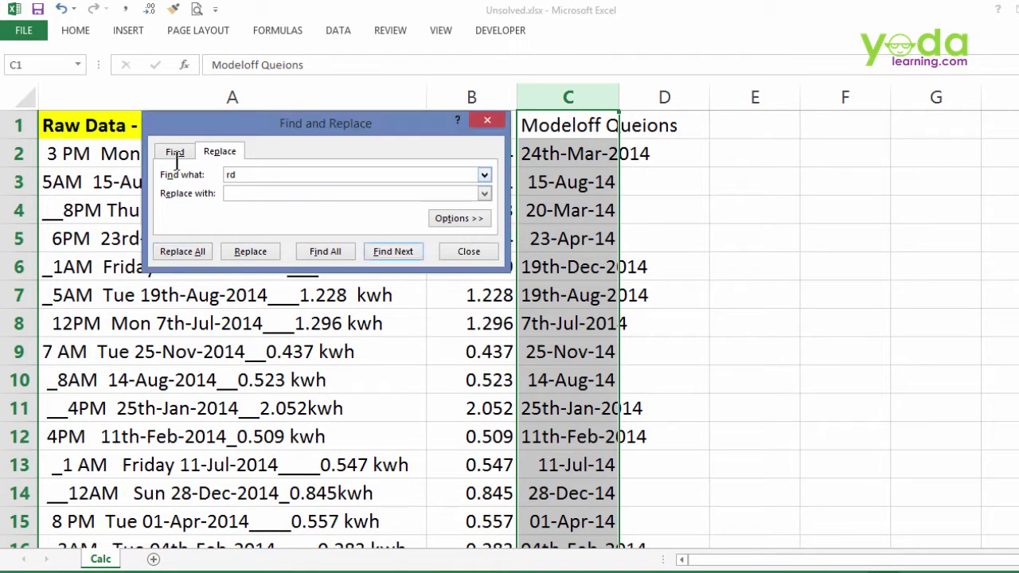
pyautogui.write('th')
pyautogui.click(183, 250)
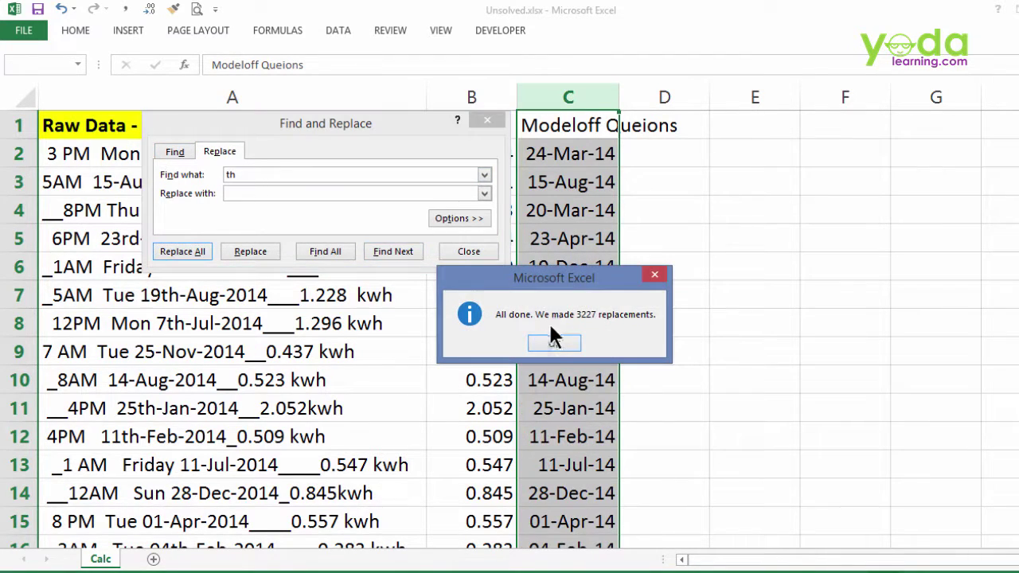
pyautogui.click(555, 345)
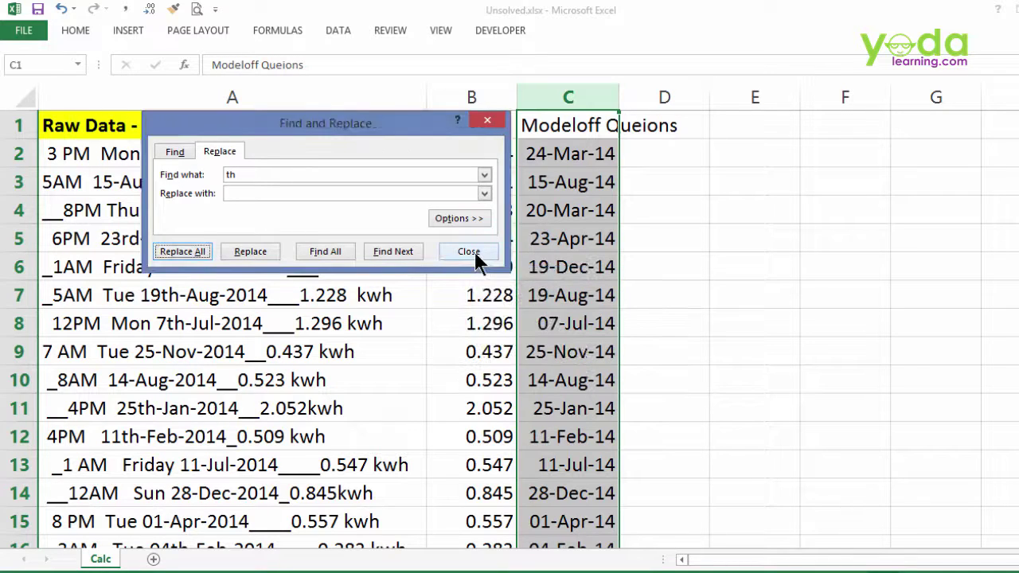
pyautogui.click(476, 255)
# Enter =TEXT(C2,"ddd") in D2 and copy it down column D
pyautogui.click(648, 157)
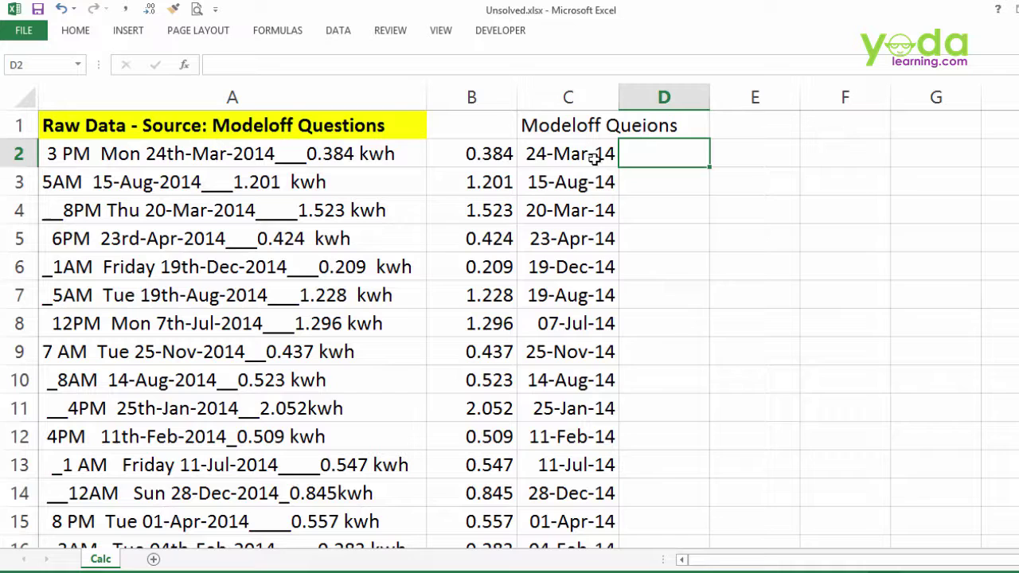
pyautogui.write('=te')
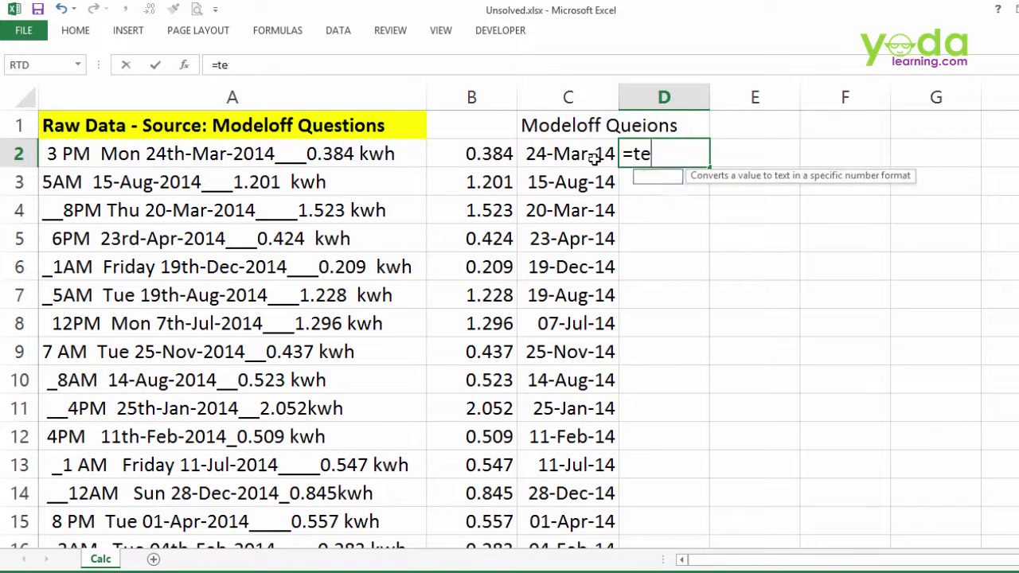
pyautogui.press('Tab')
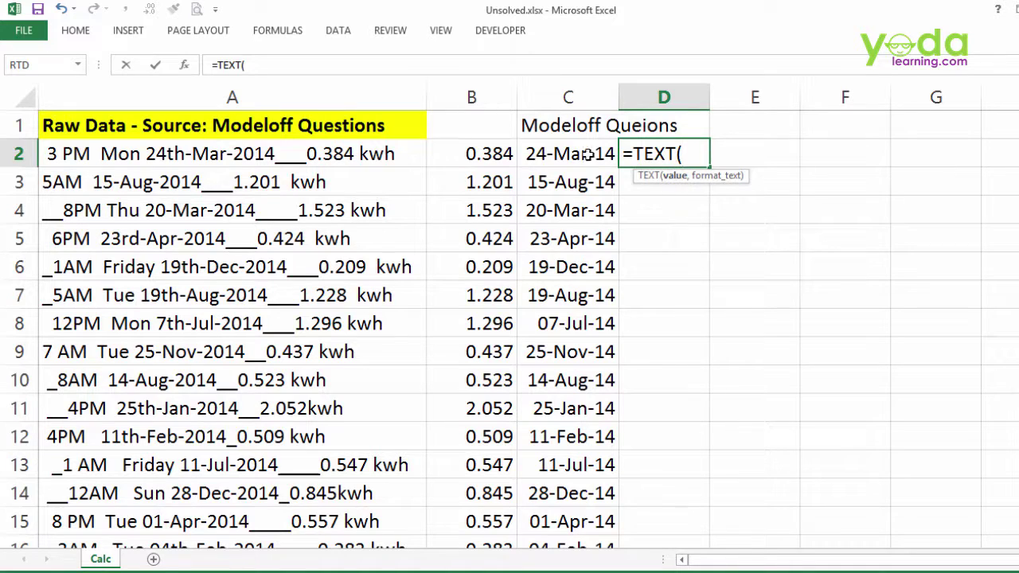
pyautogui.click(561, 153)
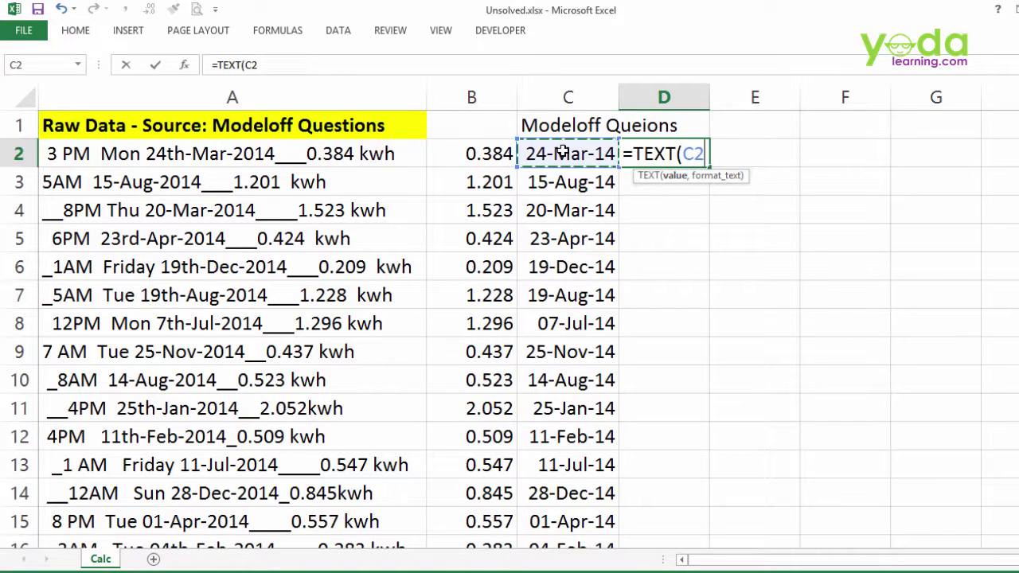
pyautogui.write(',"')
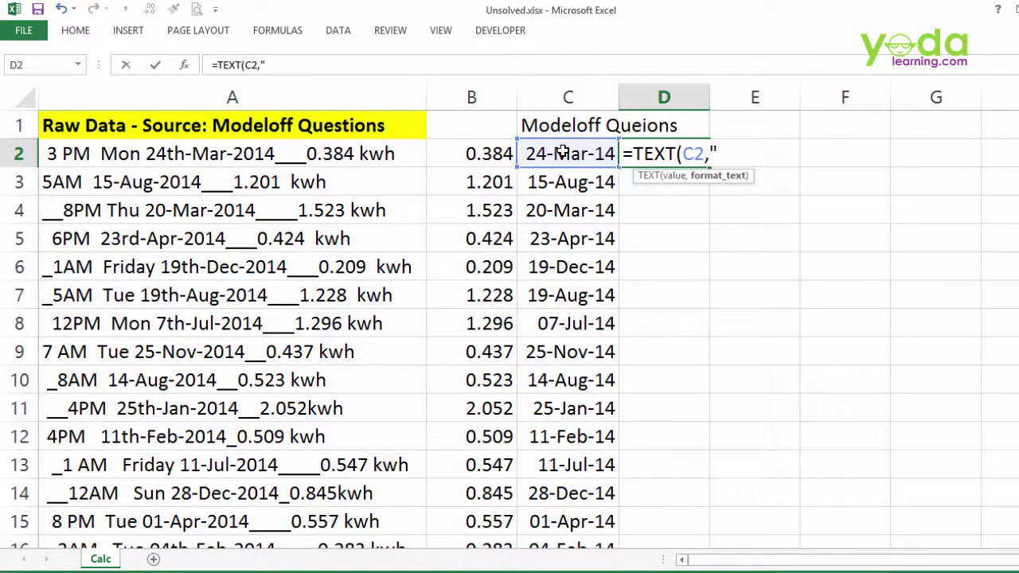
pyautogui.write('ddd")')
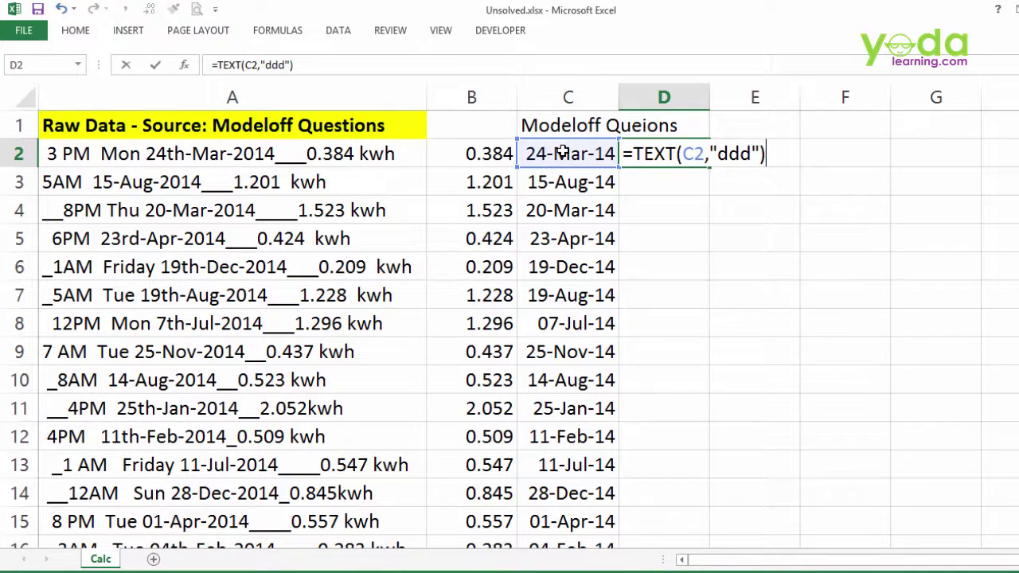
pyautogui.press('Return')
pyautogui.click(703, 165)
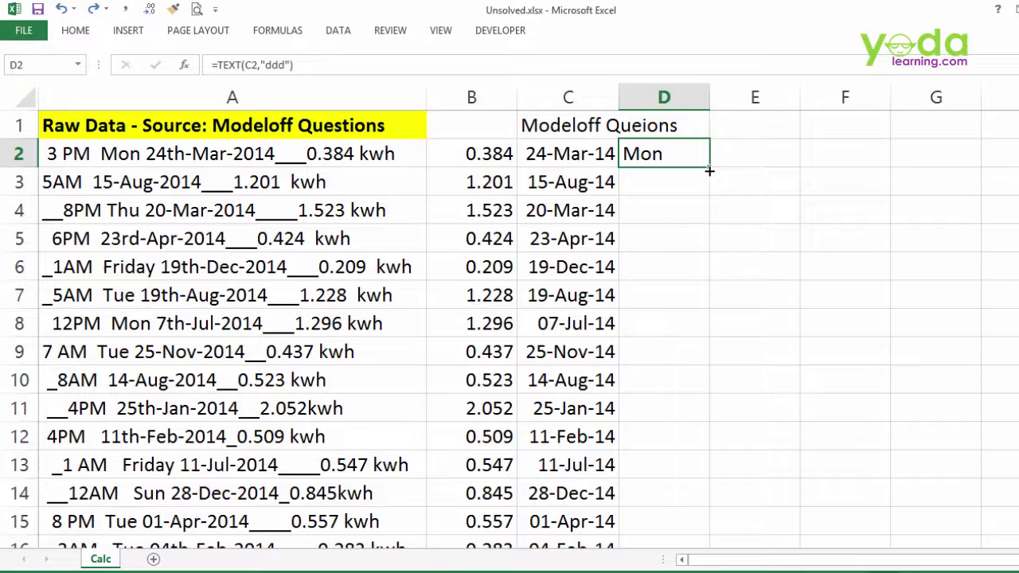
pyautogui.doubleClick(708, 169)
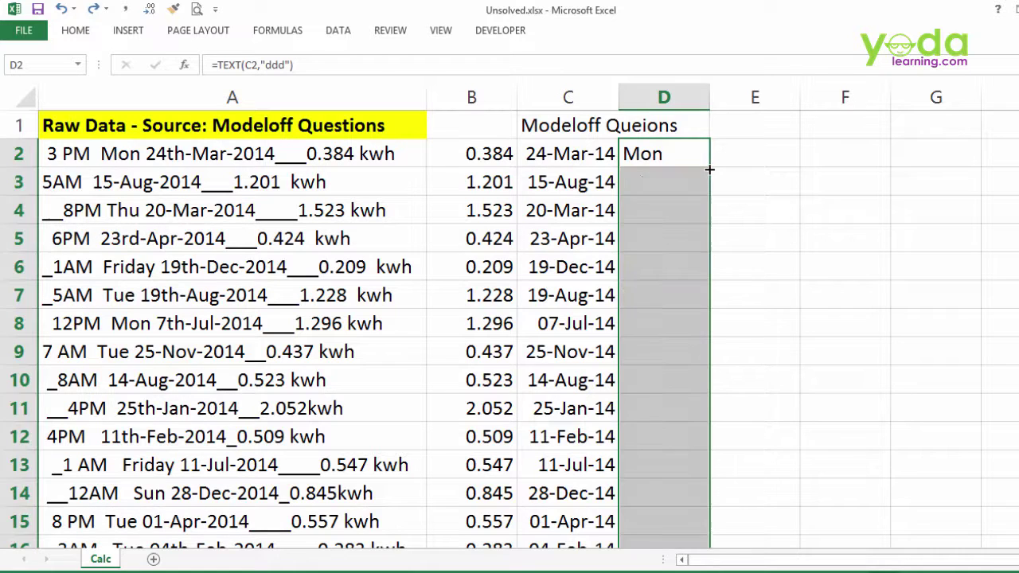
# Label B1:D1 with the headers KWH, DATE and DAY
pyautogui.click(492, 129)
pyautogui.write('KWH')
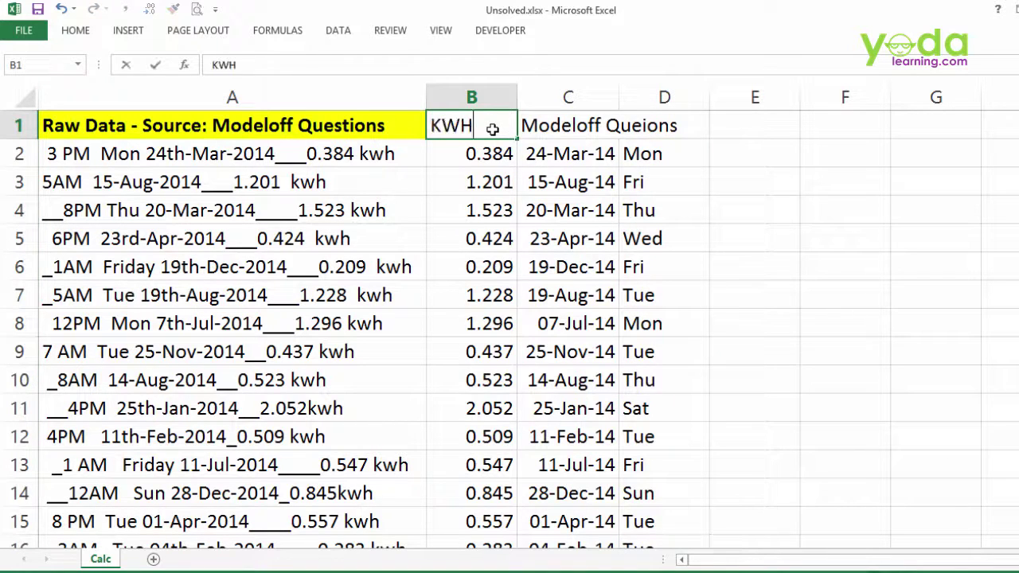
pyautogui.press('Tab')
pyautogui.write('DATE')
pyautogui.press('Tab')
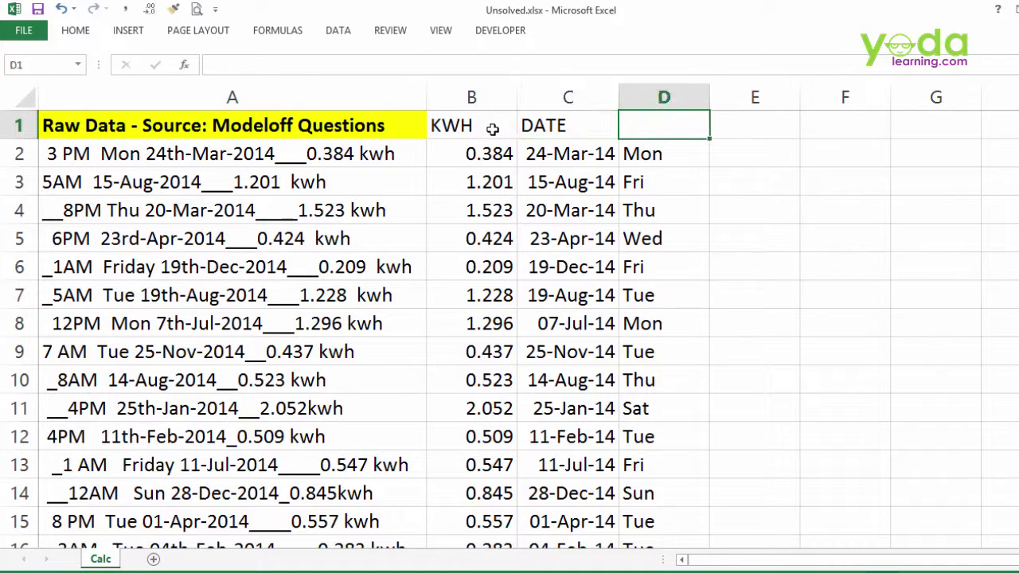
pyautogui.write('DAY')
pyautogui.press('Tab')
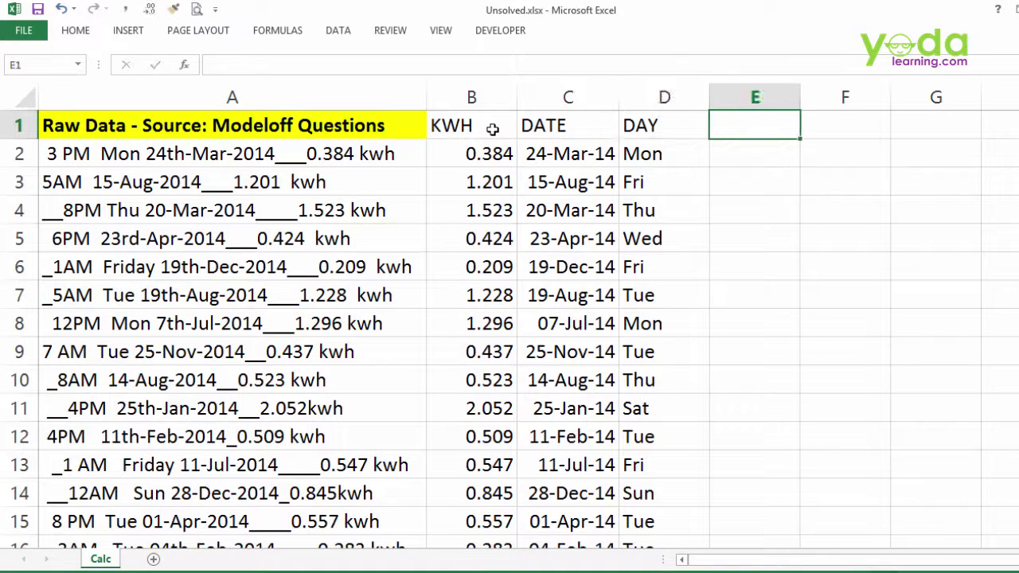
# Add the TIME header in E1, paste 3 PM from A2 into E2, and undo the trial Flash Fill
pyautogui.write('TIME')
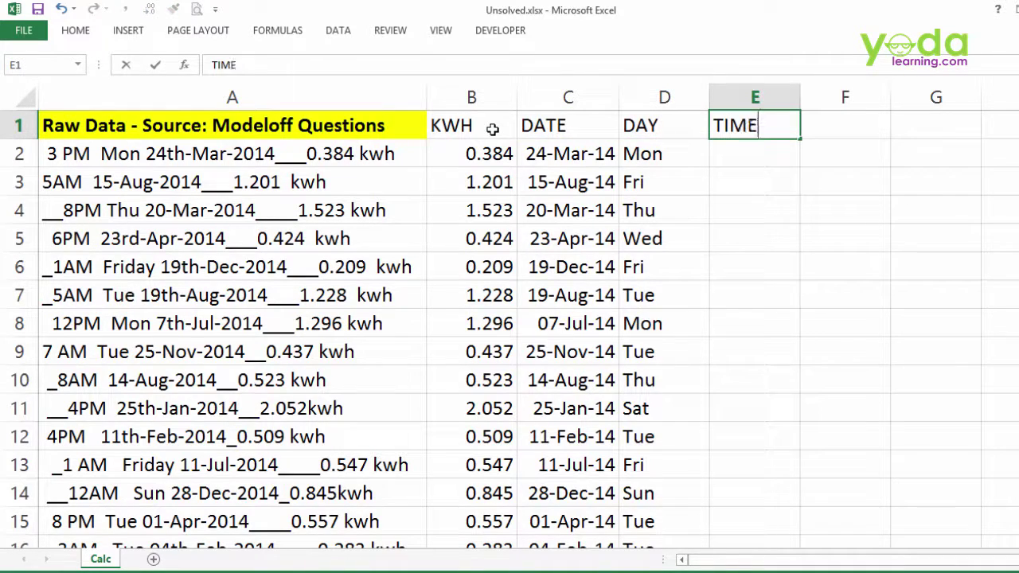
pyautogui.click(525, 201)
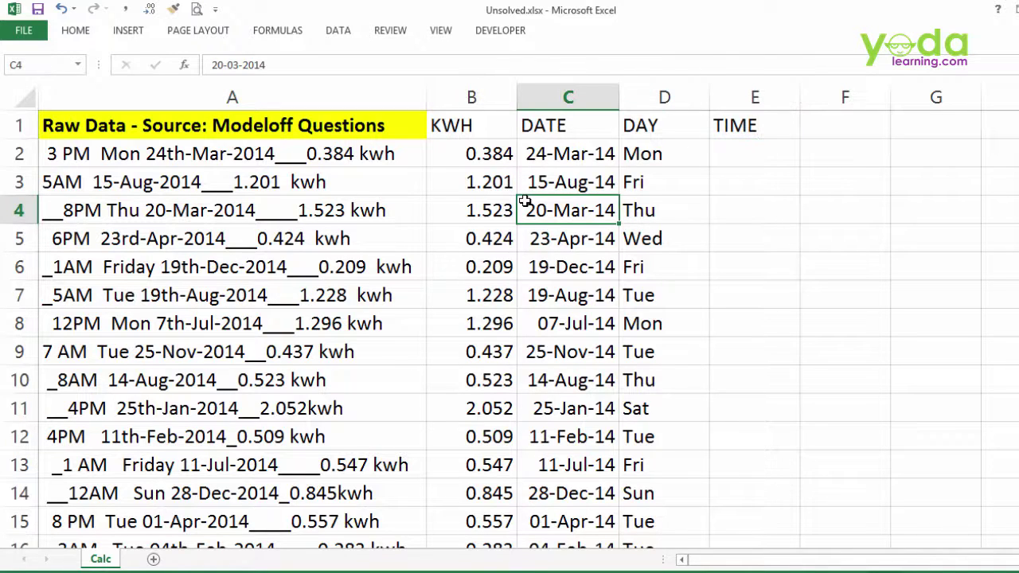
pyautogui.doubleClick(86, 155)
pyautogui.moveTo(89, 154); pyautogui.dragTo(51, 157)
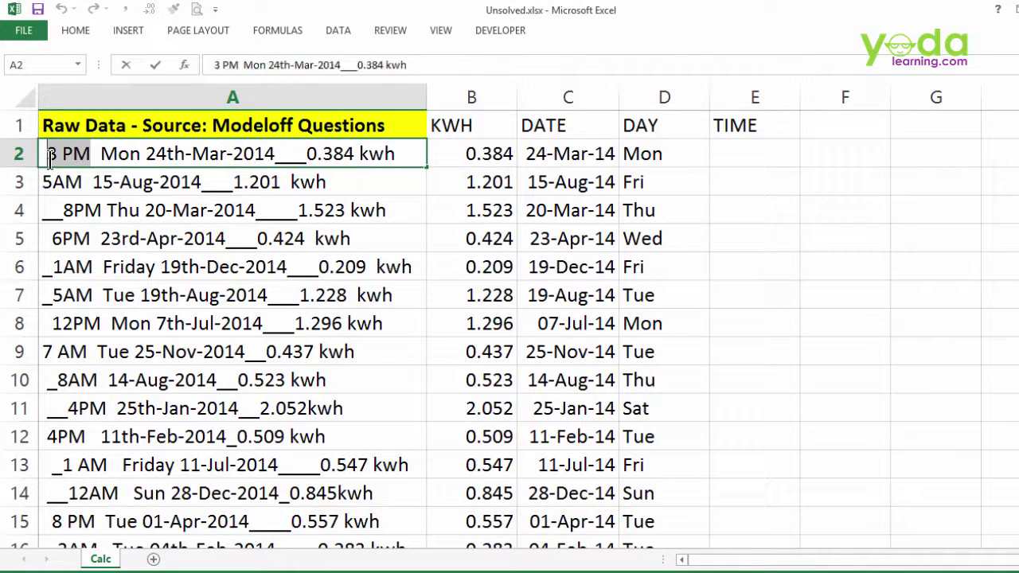
pyautogui.click(724, 154)
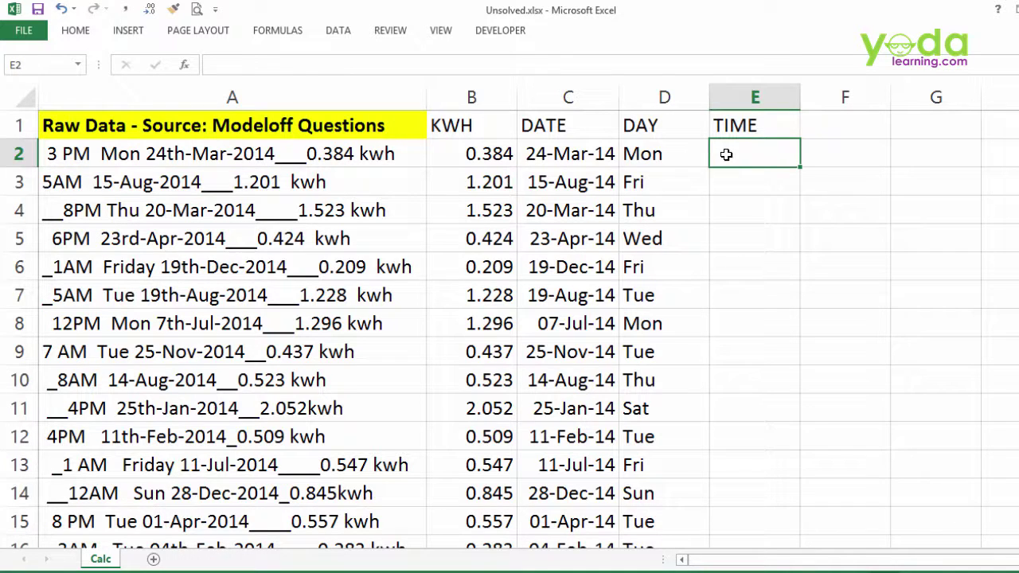
pyautogui.write('3:00 PM')
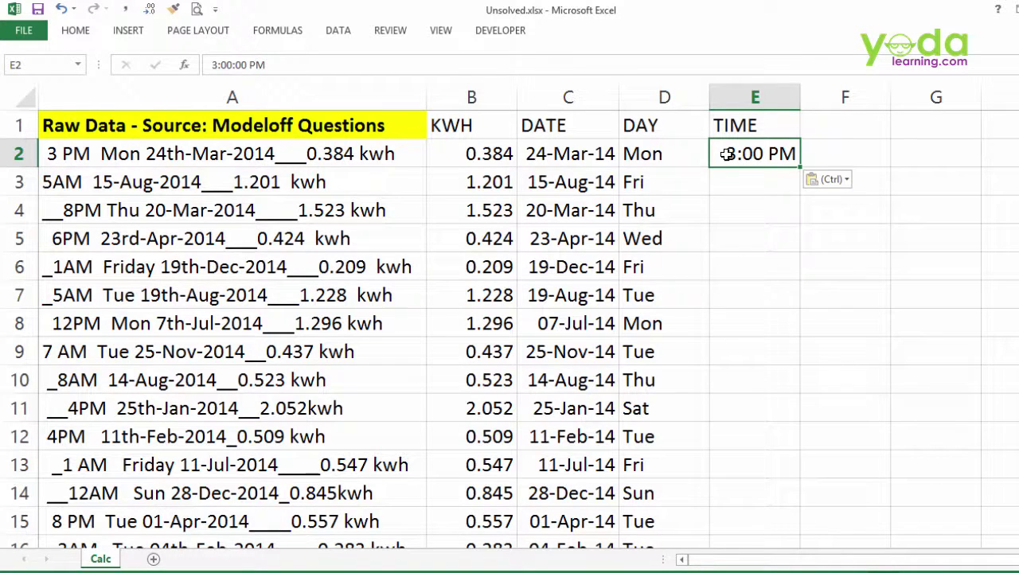
pyautogui.hotkey('ctrl', 'e')
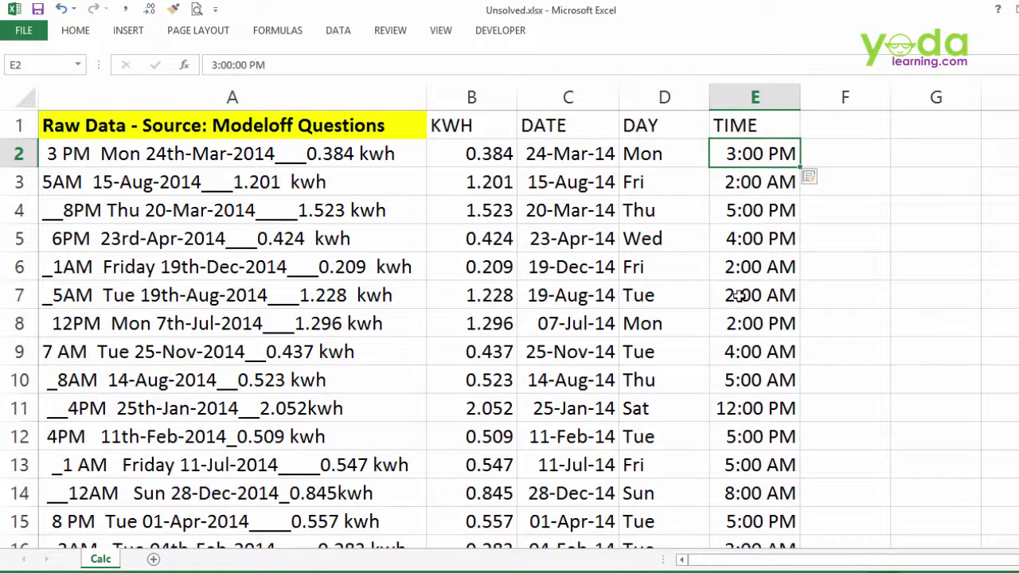
pyautogui.hotkey('ctrl', 'z')
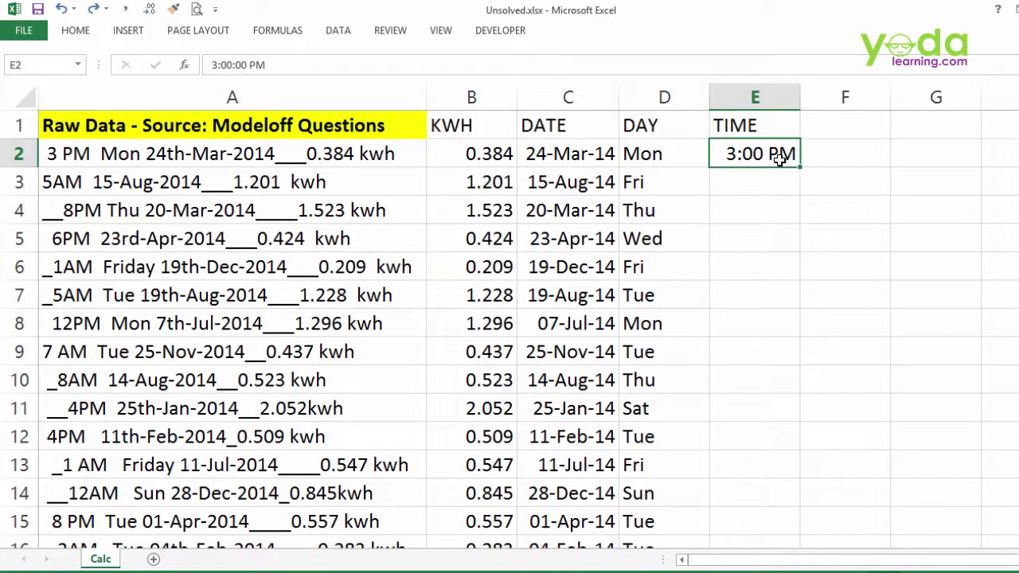
# Enter '3 PM as text in E2, try Flash Fill, and undo it
pyautogui.write("'3")
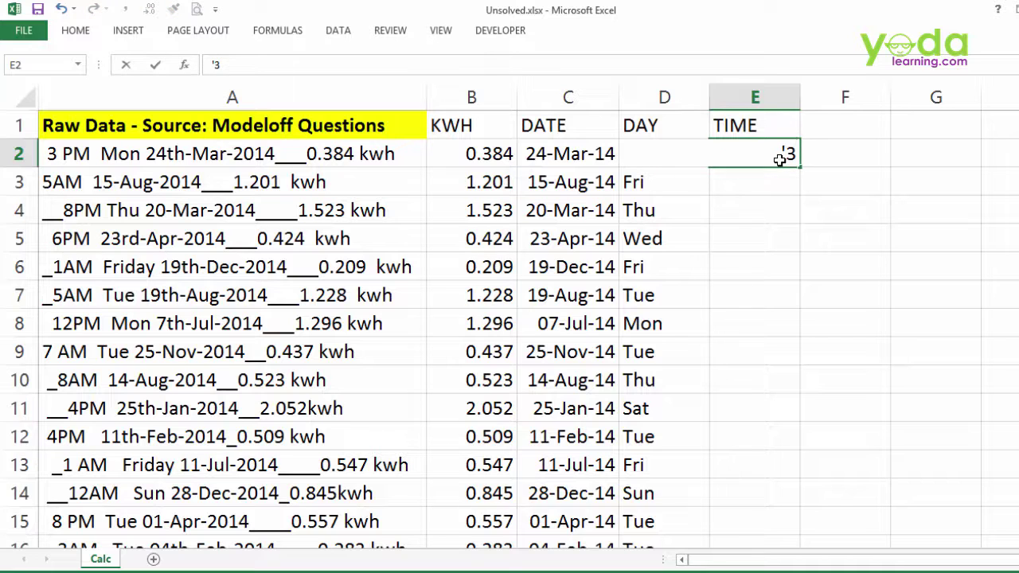
pyautogui.write(' PM')
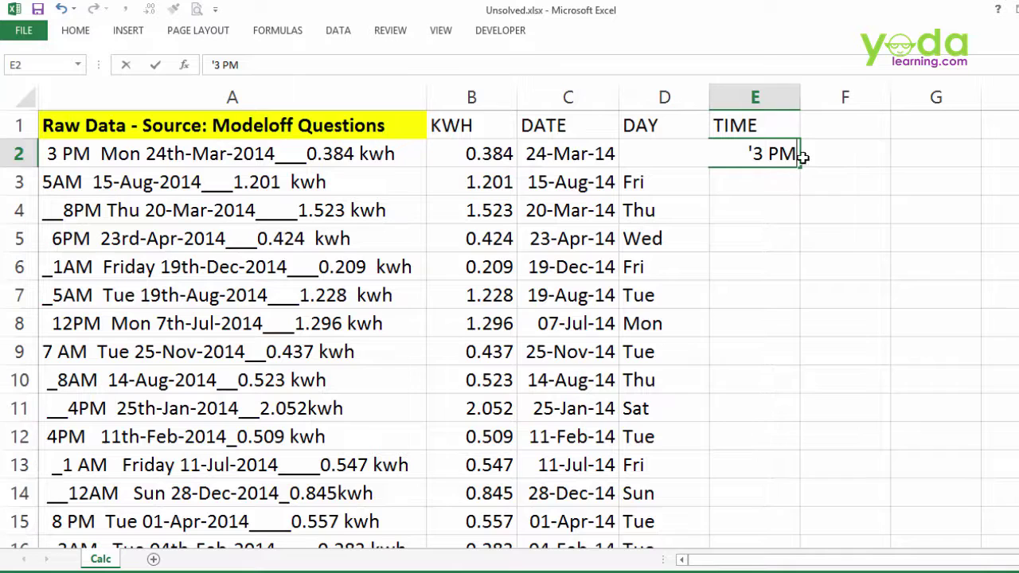
pyautogui.press('Return')
pyautogui.click(744, 152)
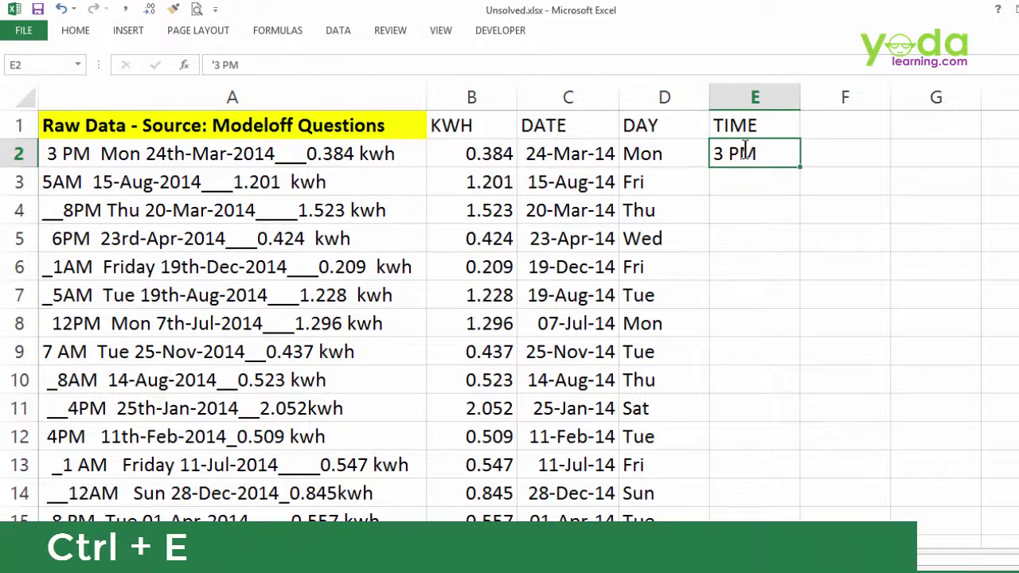
pyautogui.hotkey('ctrl', 'e')
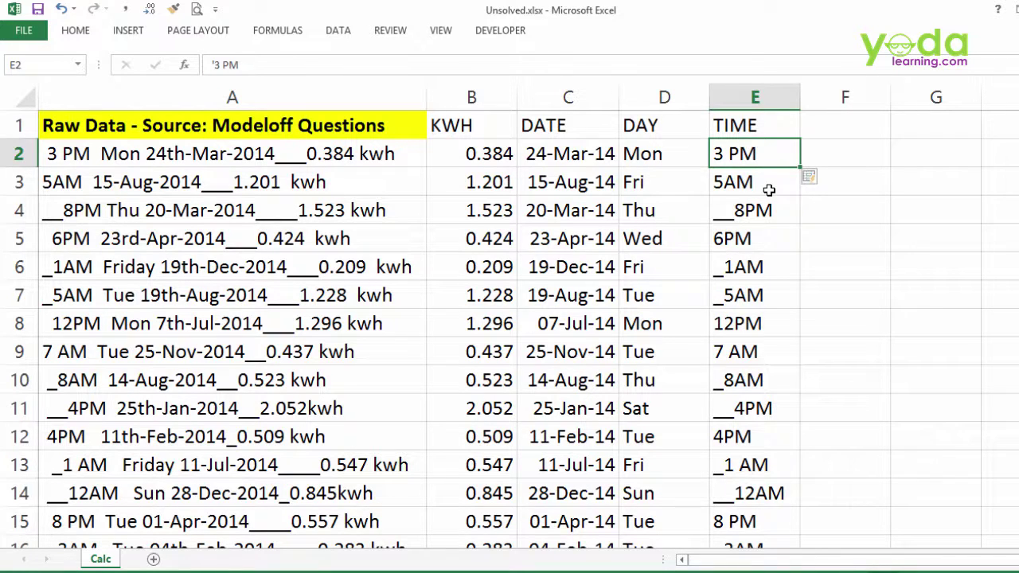
pyautogui.hotkey('ctrl', 'z')
pyautogui.hotkey('ctrl', 'z')
# Bold the raw 8PM entry in A4 and clear E2
pyautogui.click(72, 209)
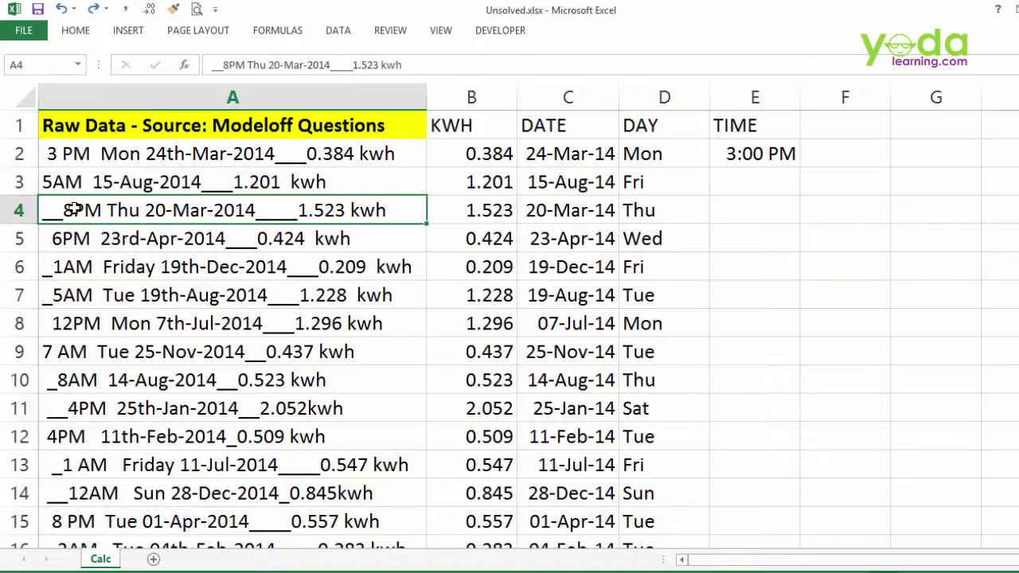
pyautogui.hotkey('ctrl', 'b')
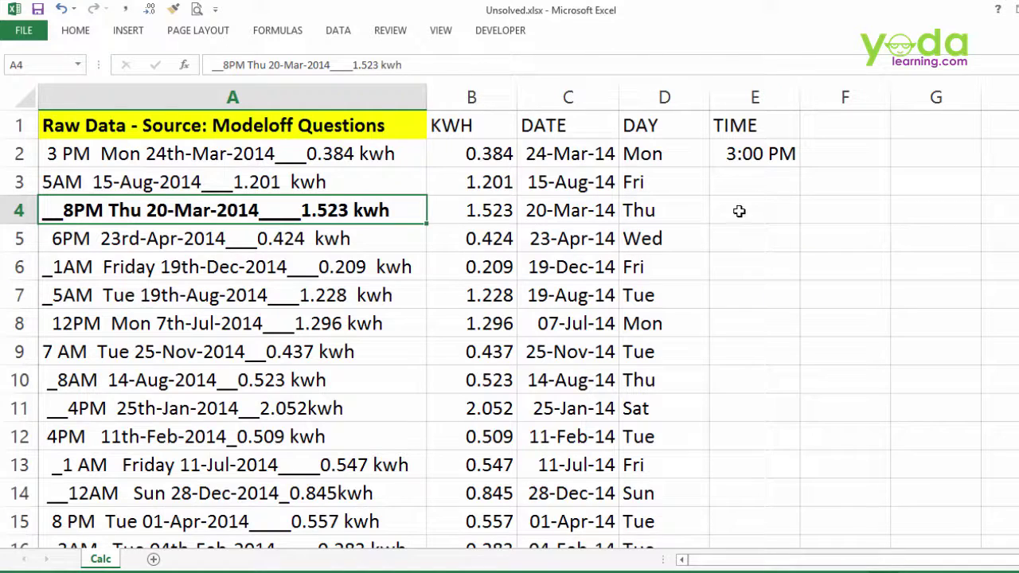
pyautogui.click(740, 152)
pyautogui.press('Delete')
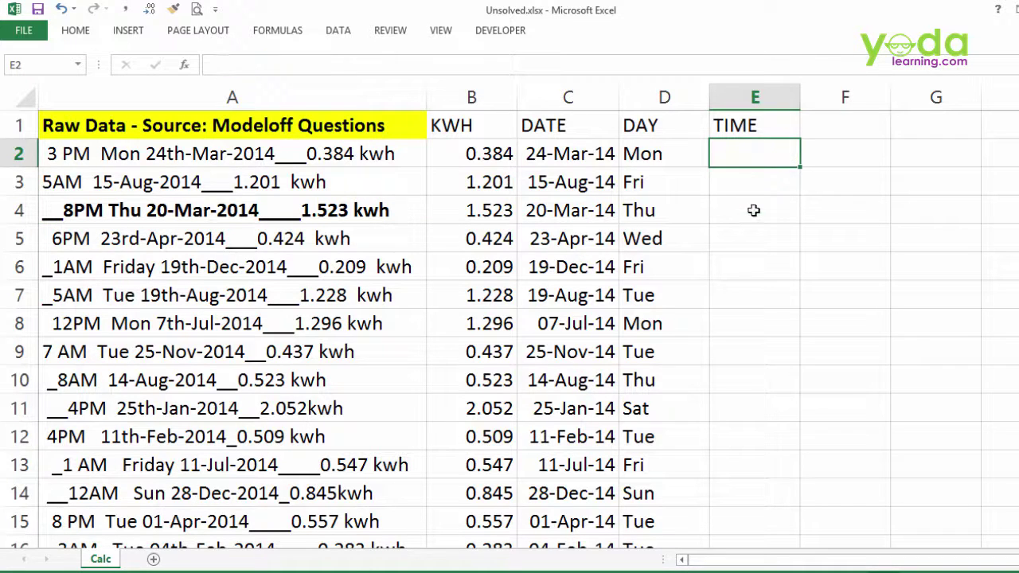
# Enter '8 PM in E4 as the example and Flash Fill the TIME column
pyautogui.click(753, 210)
pyautogui.write("'8 PM")
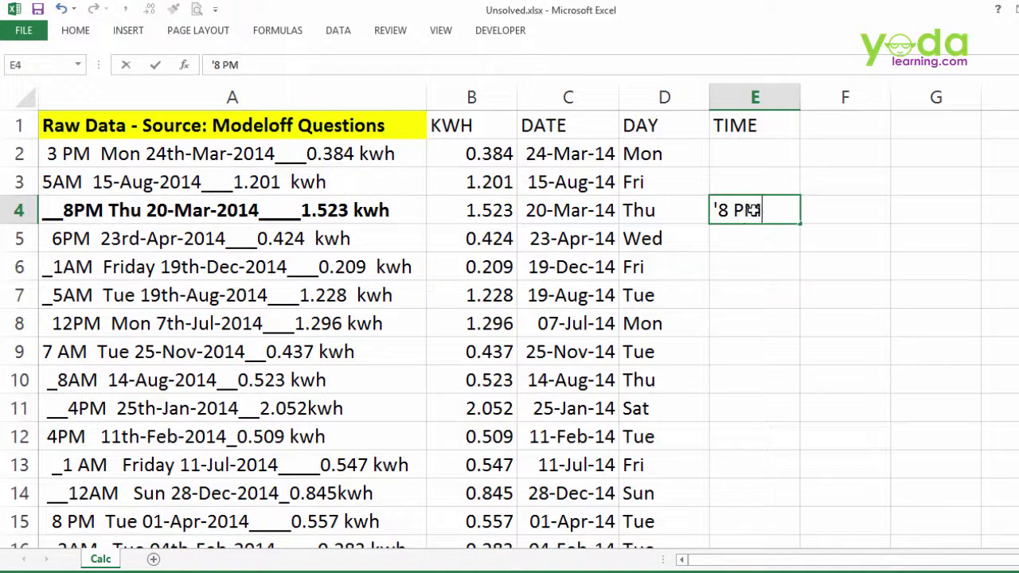
pyautogui.press('Return')
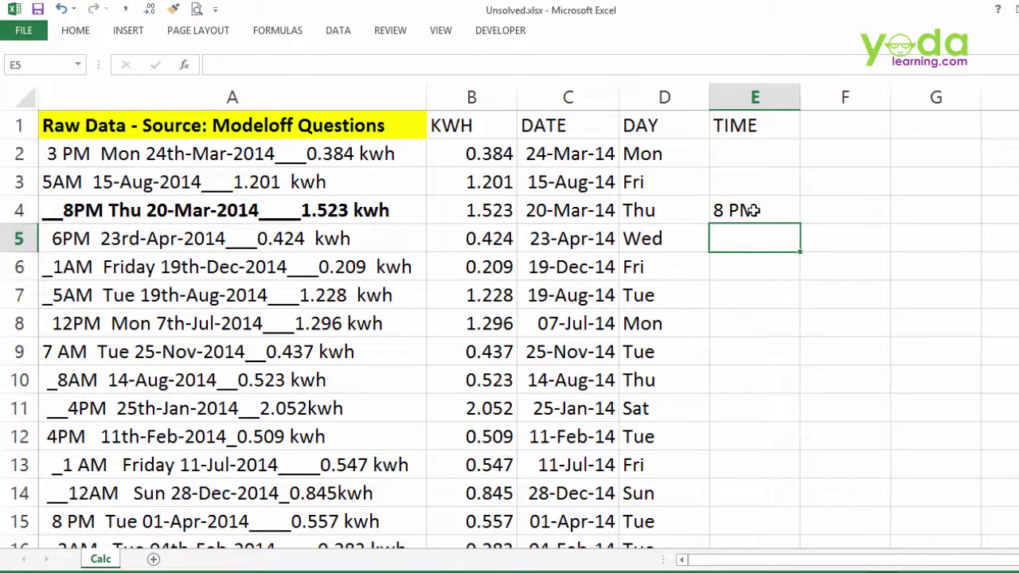
pyautogui.click(753, 210)
pyautogui.hotkey('ctrl', 'e')
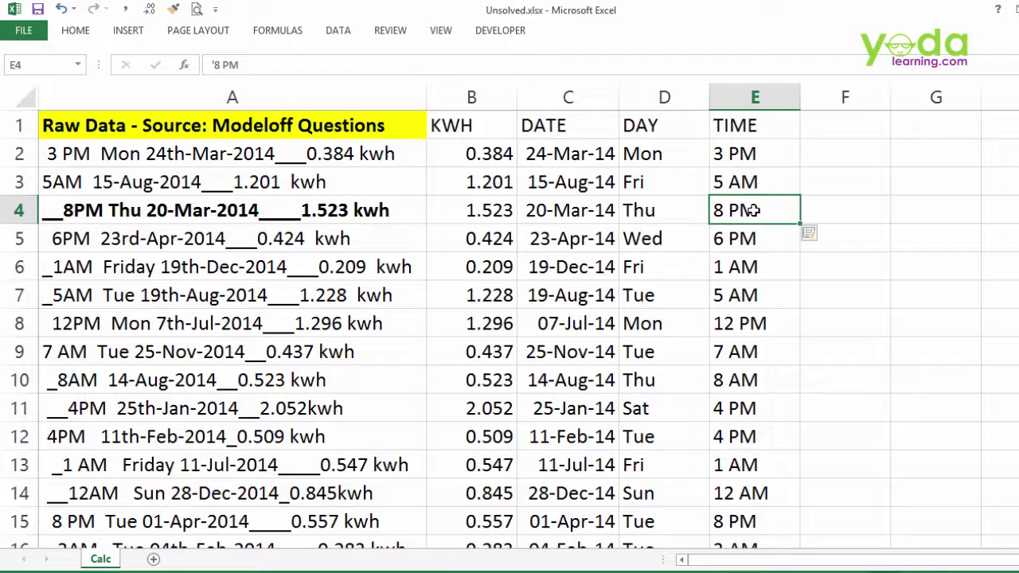
pyautogui.doubleClick(753, 210)
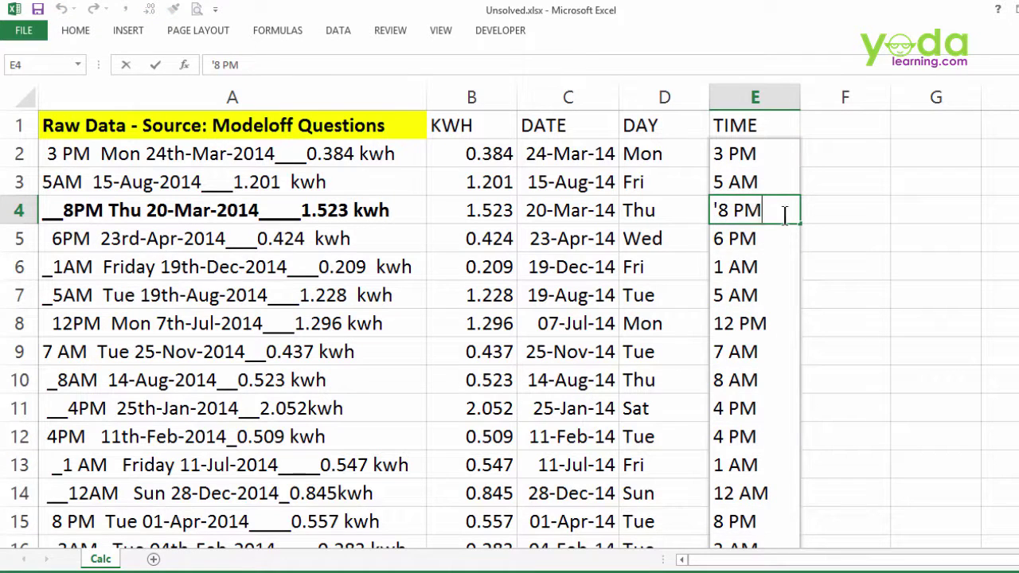
pyautogui.press('Escape')
pyautogui.click(835, 150)
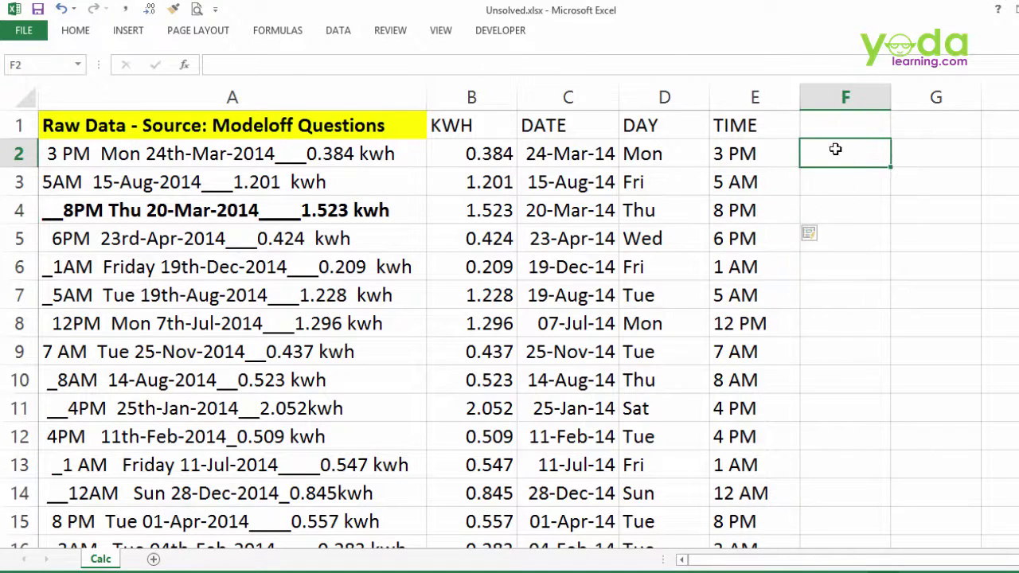
# Enter =VALUE(E2) in F2, format it as a time, and copy it down column F
pyautogui.write('=value')
pyautogui.press('Tab')
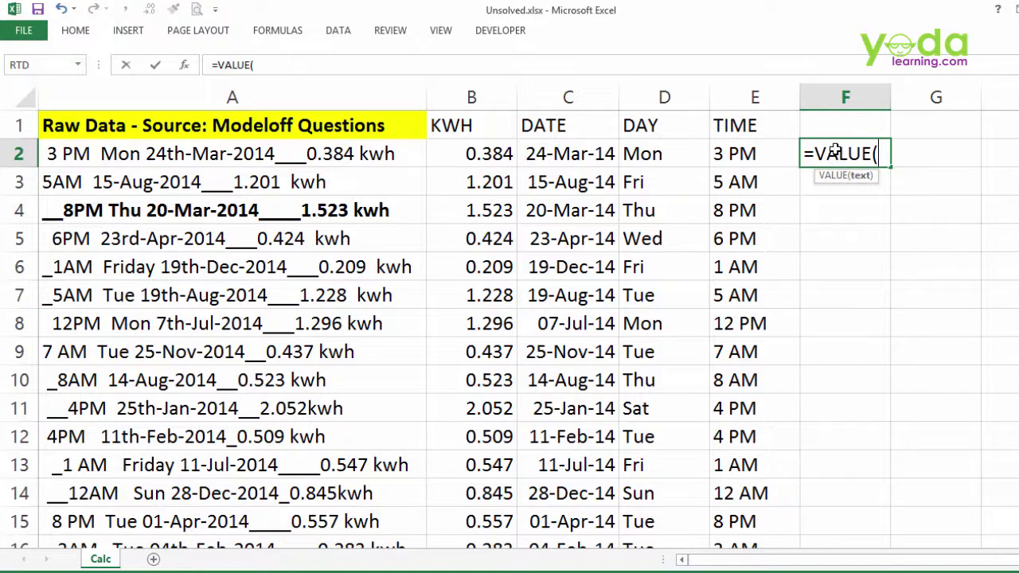
pyautogui.click(744, 154)
pyautogui.write(')')
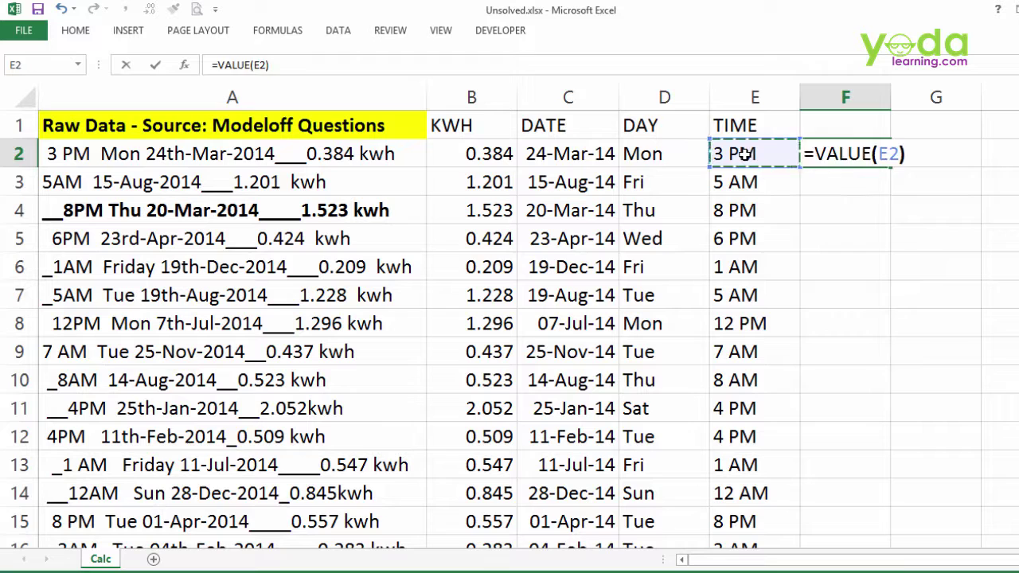
pyautogui.press('Return')
pyautogui.press('Up')
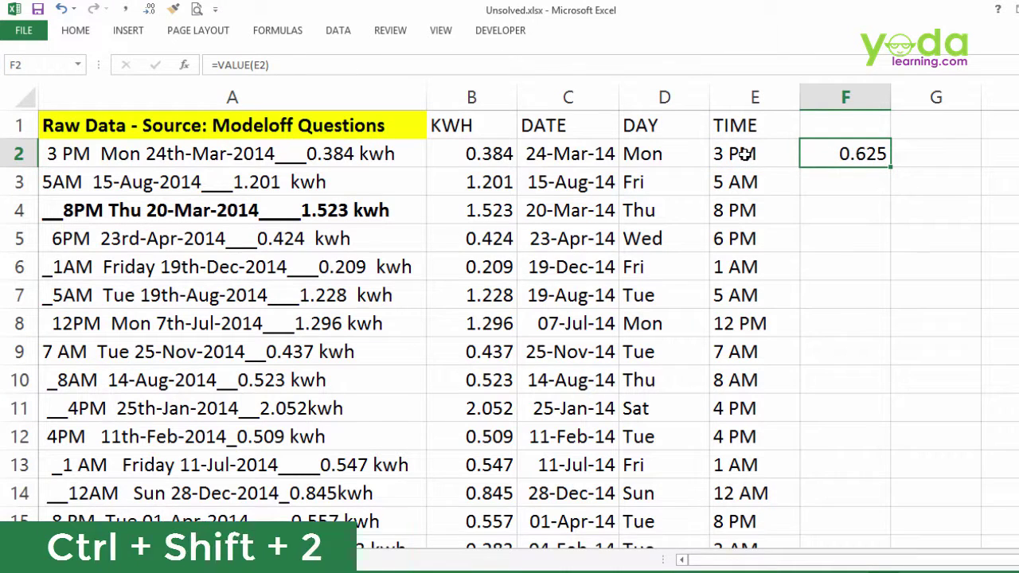
pyautogui.hotkey('ctrl', 'shift', '2')
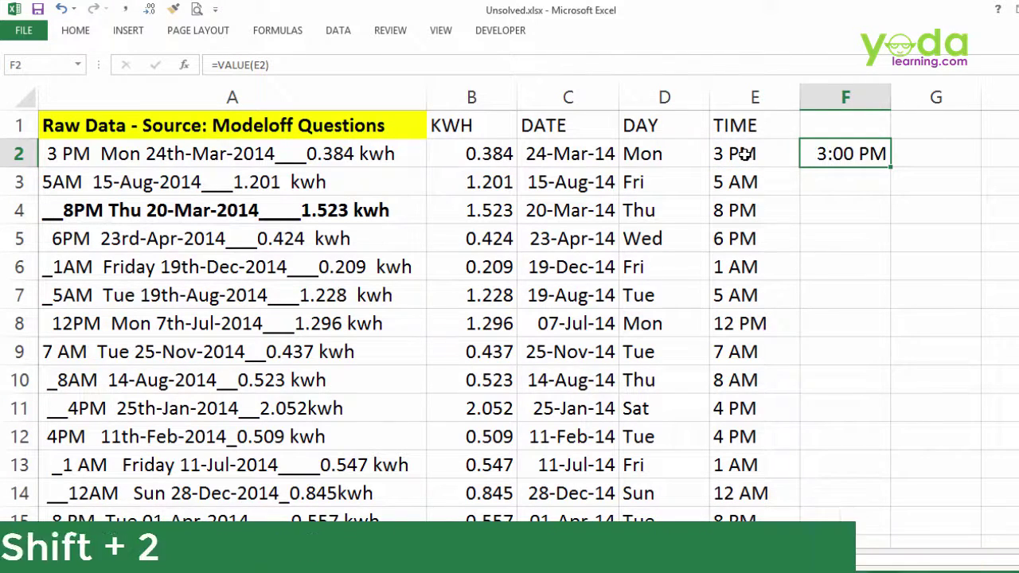
pyautogui.doubleClick(892, 168)
# Head column F as TIME v2 and bold the B1:F1 headers
pyautogui.click(874, 125)
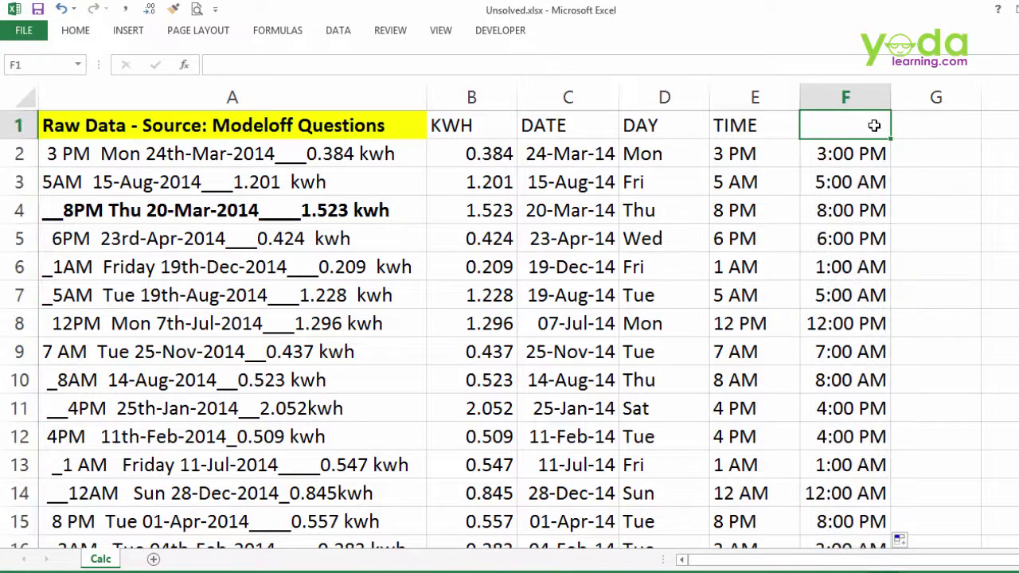
pyautogui.write('TIME v2')
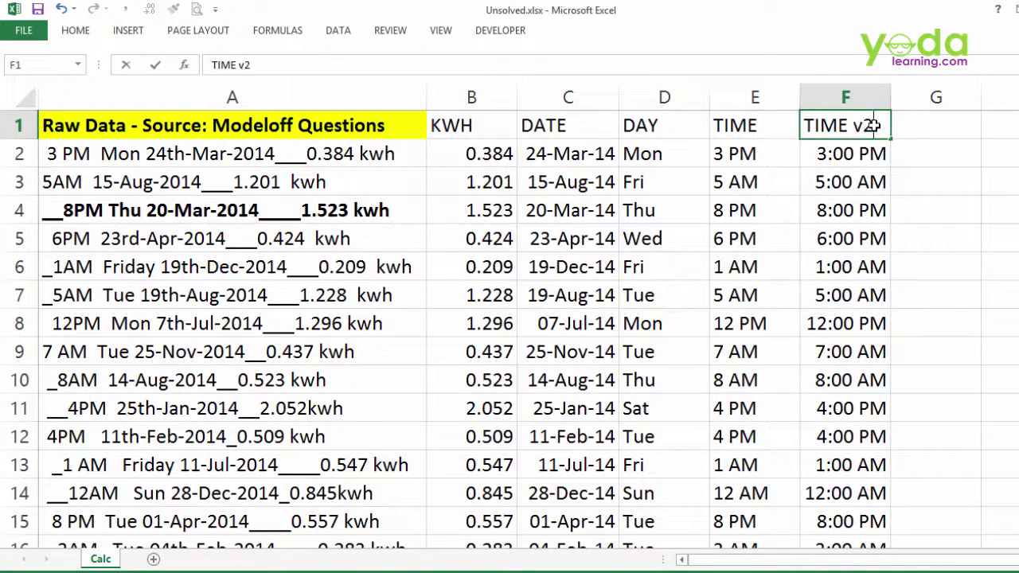
pyautogui.press('Tab')
pyautogui.moveTo(466, 128); pyautogui.dragTo(842, 121)
pyautogui.hotkey('ctrl', 'b')
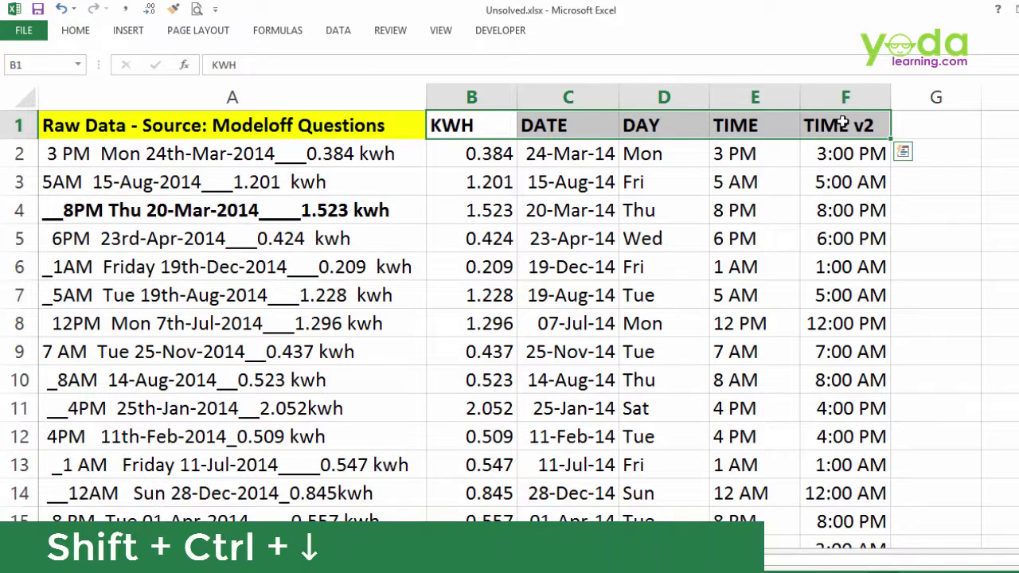
# Insert a PivotTable on a new sheet from the KWH to TIME v2 data
pyautogui.hotkey('ctrl', 'shift', 'Down')
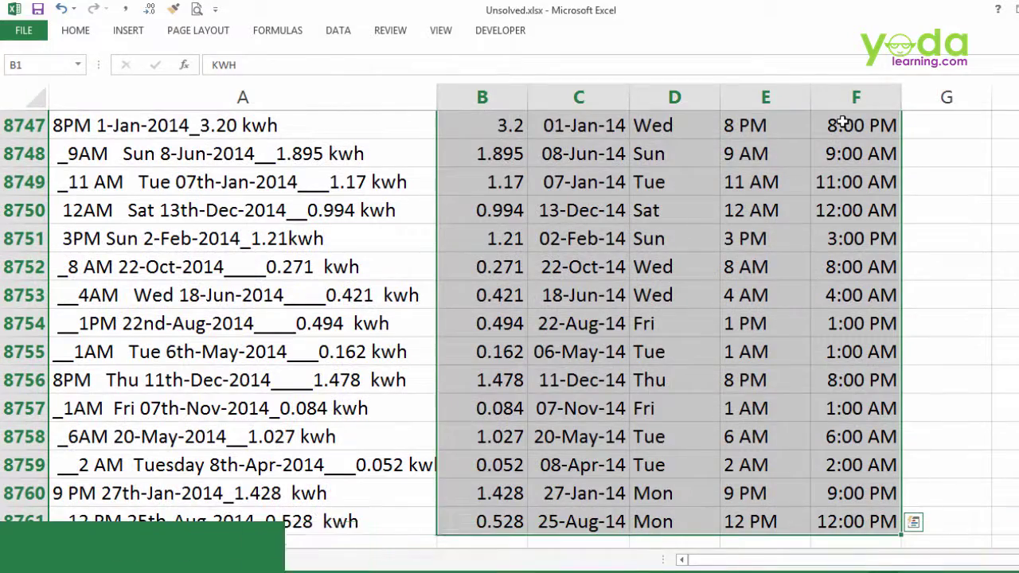
pyautogui.click(127, 30)
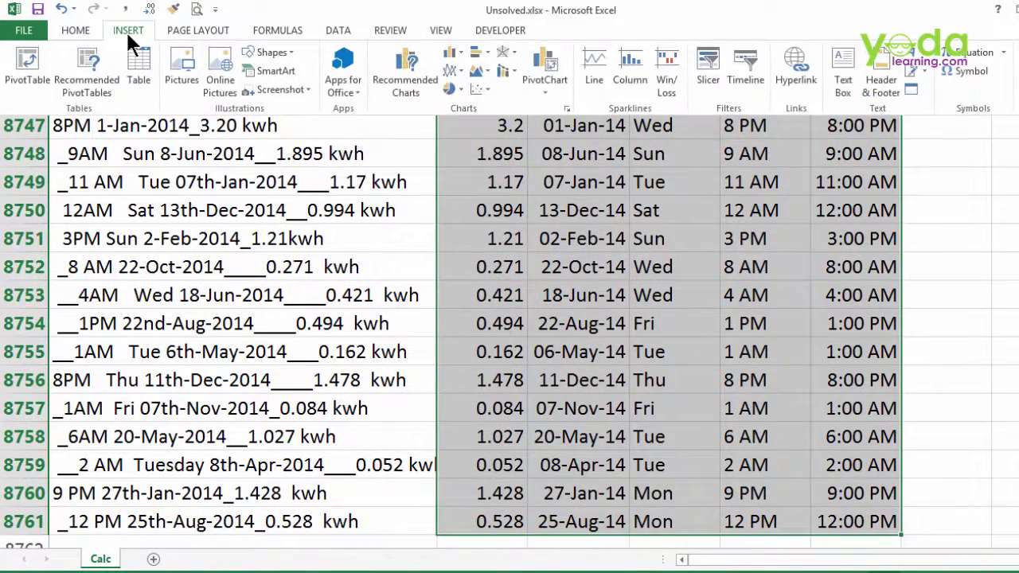
pyautogui.click(13, 88)
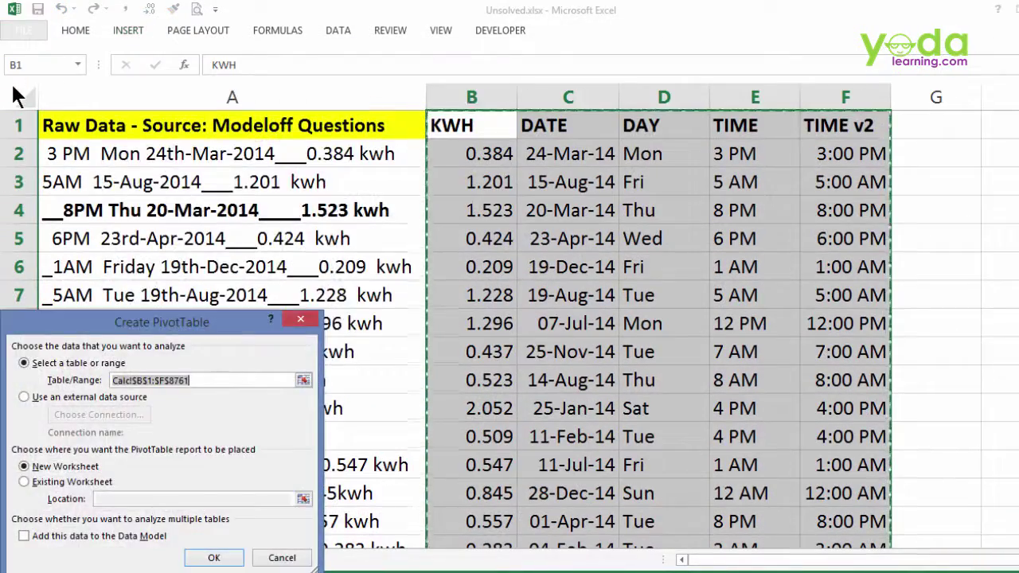
pyautogui.click(284, 336)
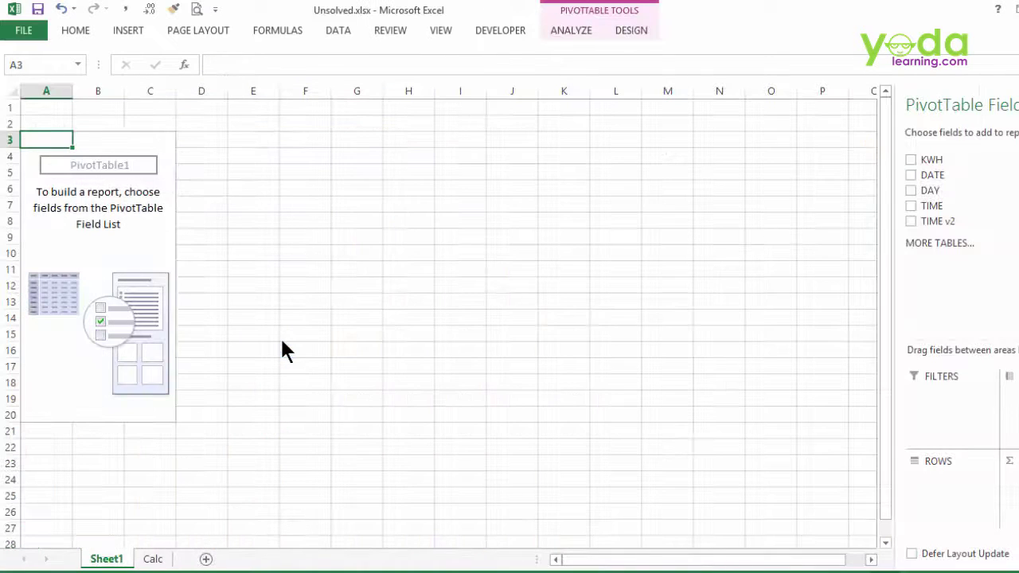
# Switch the PivotTable to the classic PivotTable layout
pyautogui.rightClick(92, 189)
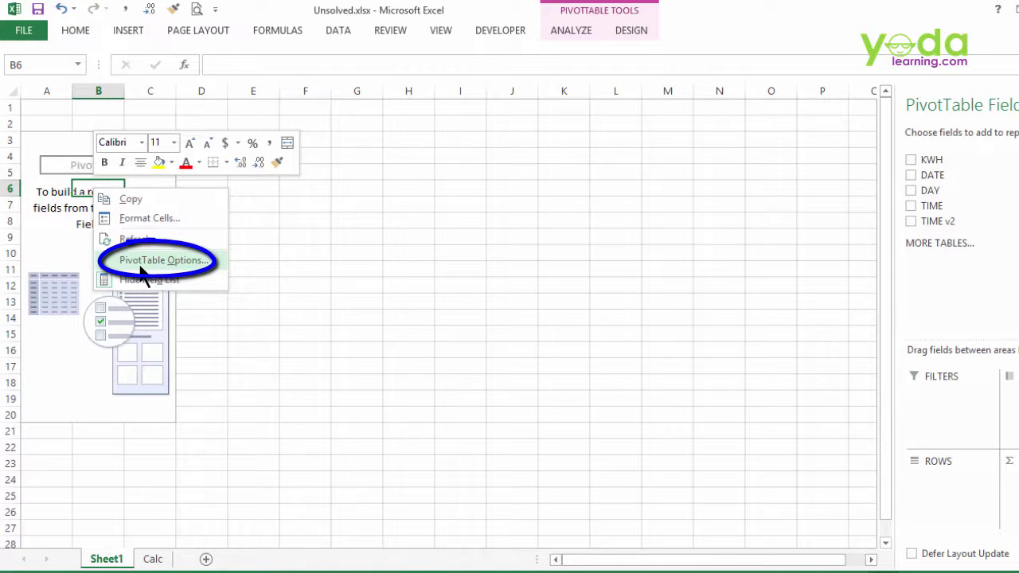
pyautogui.click(137, 261)
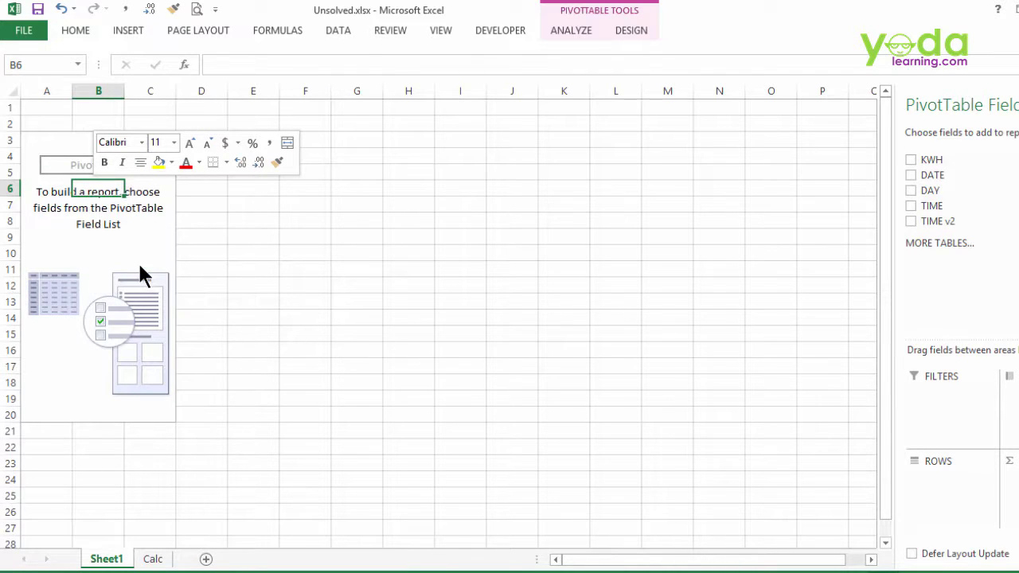
pyautogui.click(188, 124)
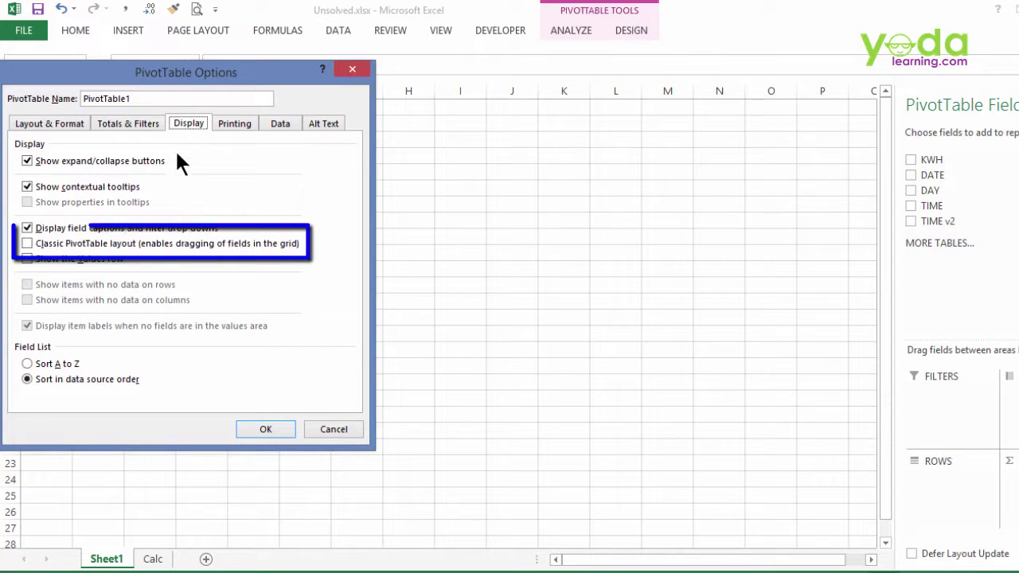
pyautogui.click(53, 246)
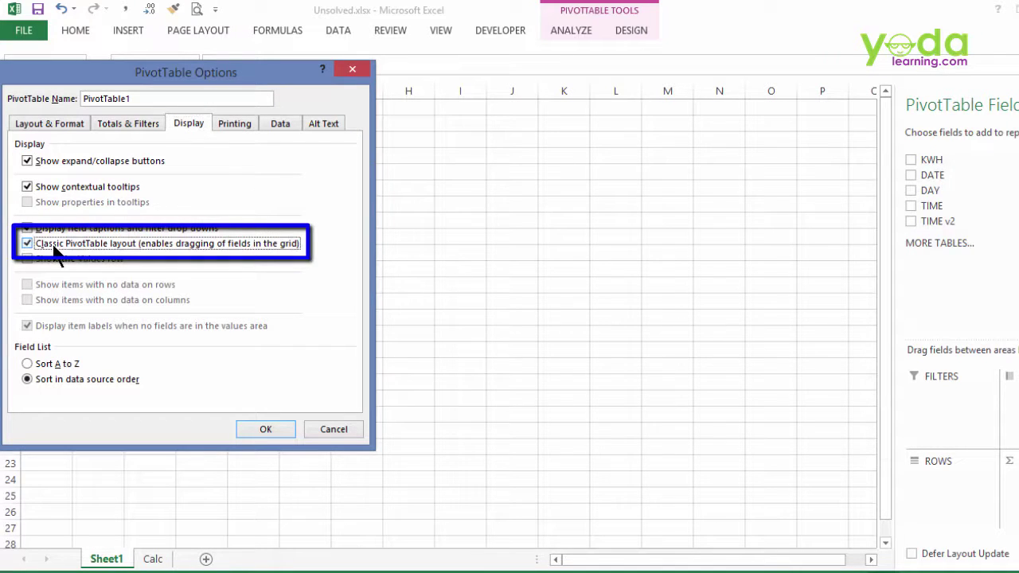
pyautogui.click(279, 423)
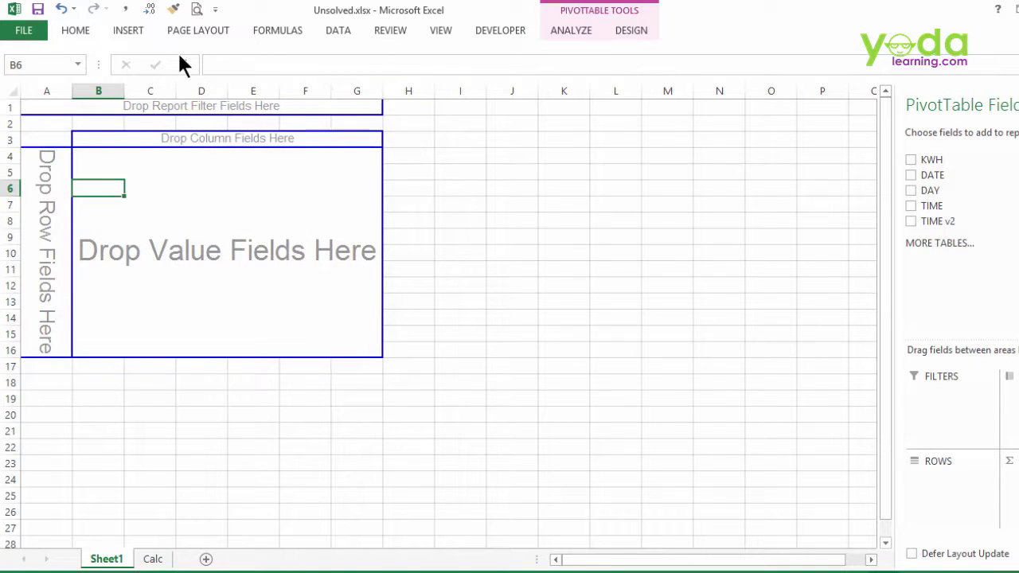
# Place the DATE field into the pivot table's rows
pyautogui.moveTo(101, 155); pyautogui.dragTo(362, 348)
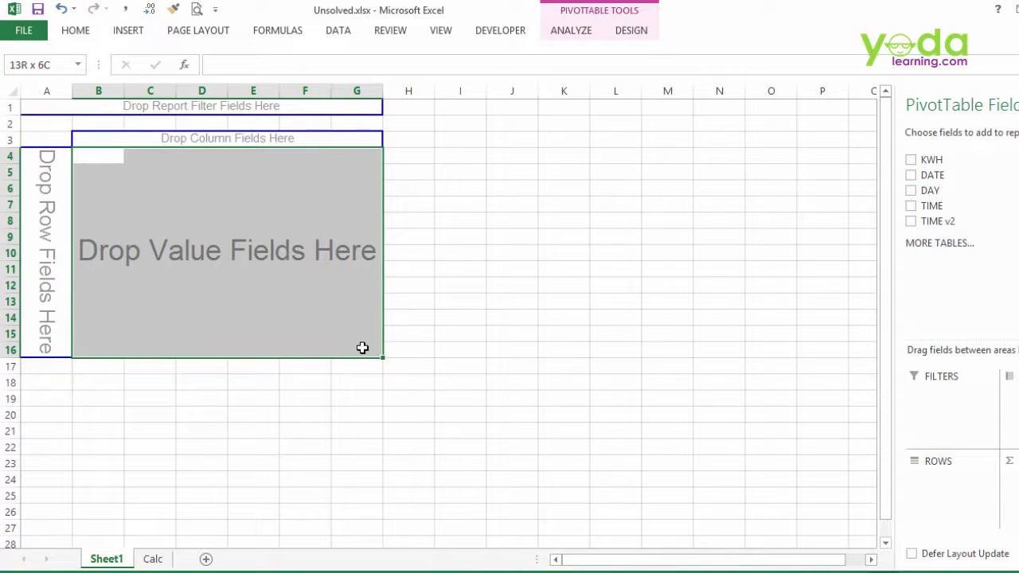
pyautogui.moveTo(928, 174); pyautogui.dragTo(48, 239)
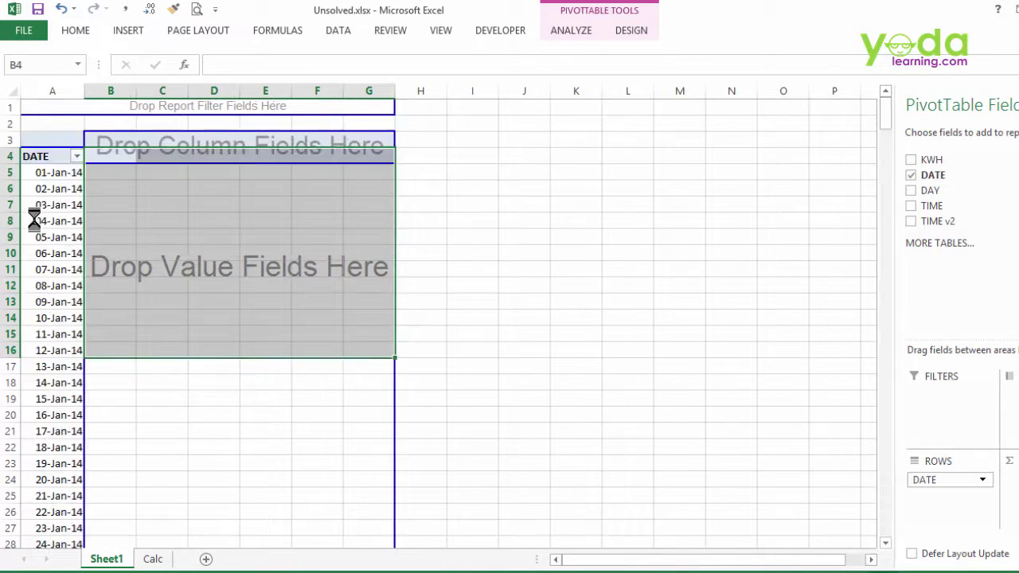
pyautogui.click(910, 175)
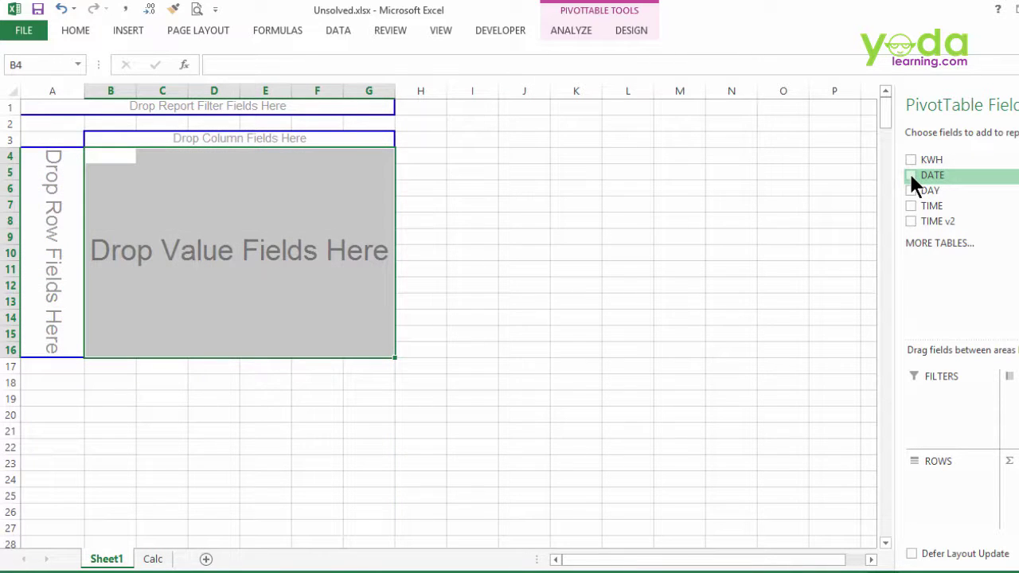
pyautogui.moveTo(912, 177); pyautogui.dragTo(944, 494)
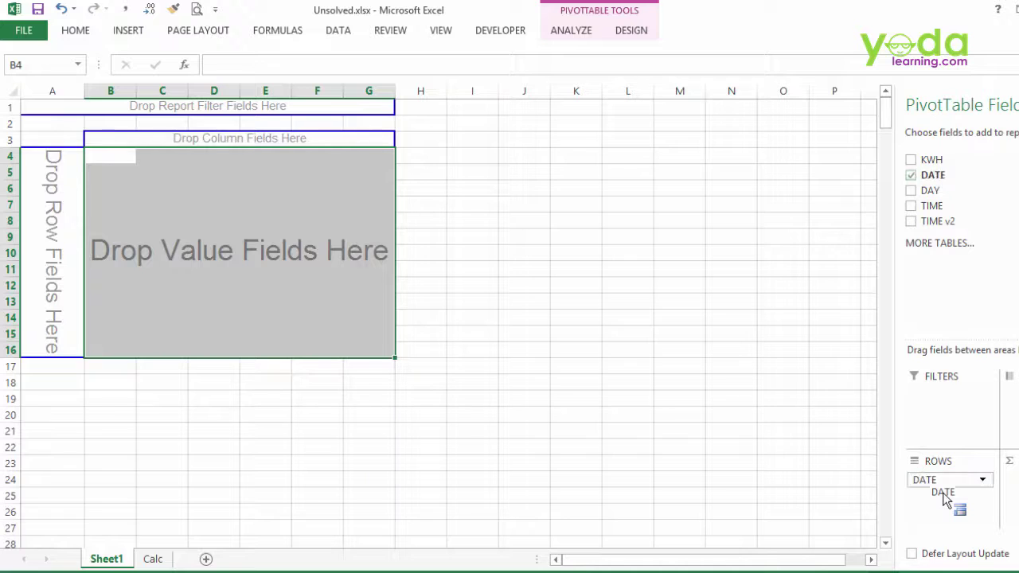
pyautogui.click(910, 175)
pyautogui.click(908, 175)
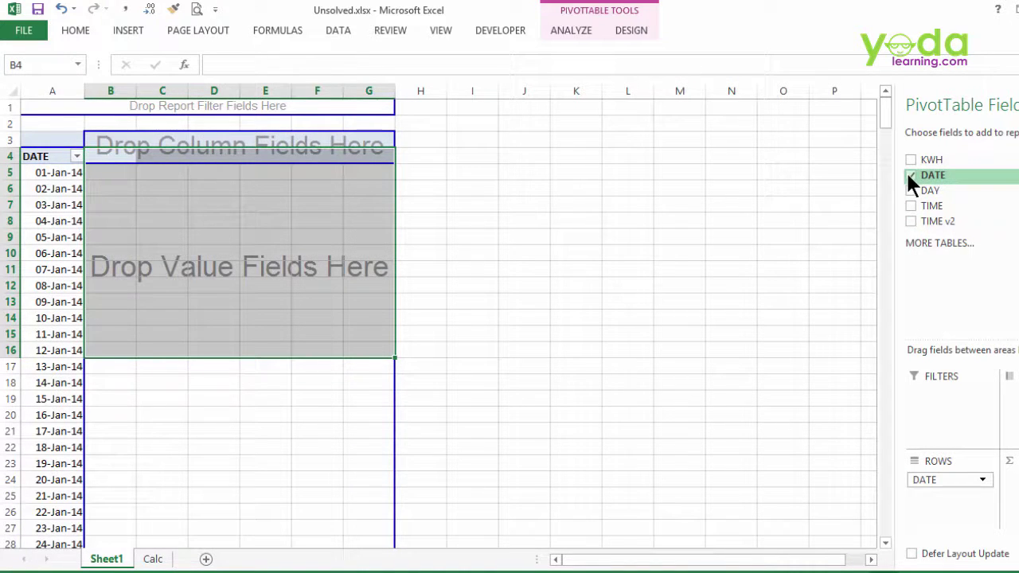
# Group the daily DATE rows by Months so they read Jan through Dec
pyautogui.rightClick(46, 176)
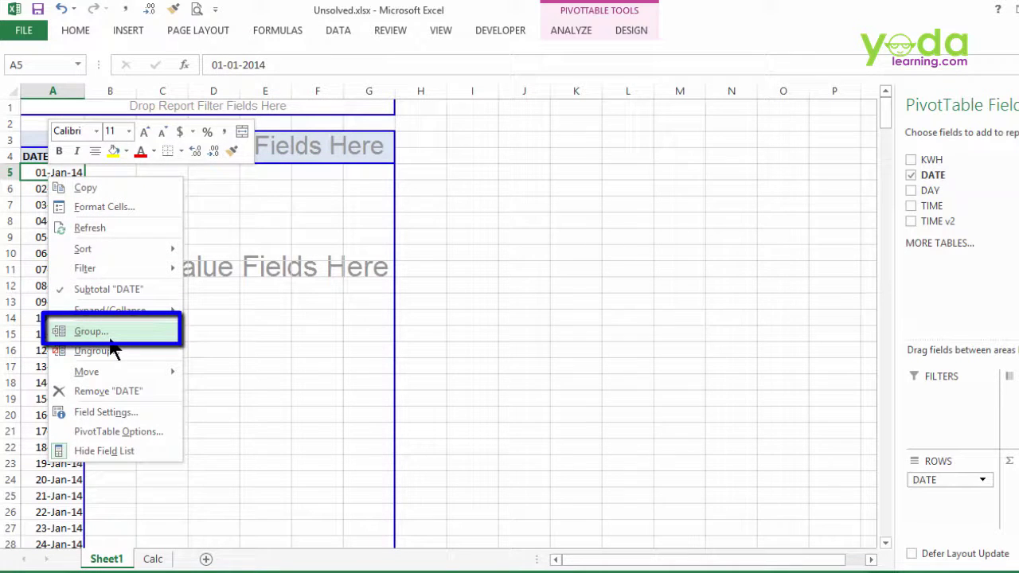
pyautogui.click(90, 331)
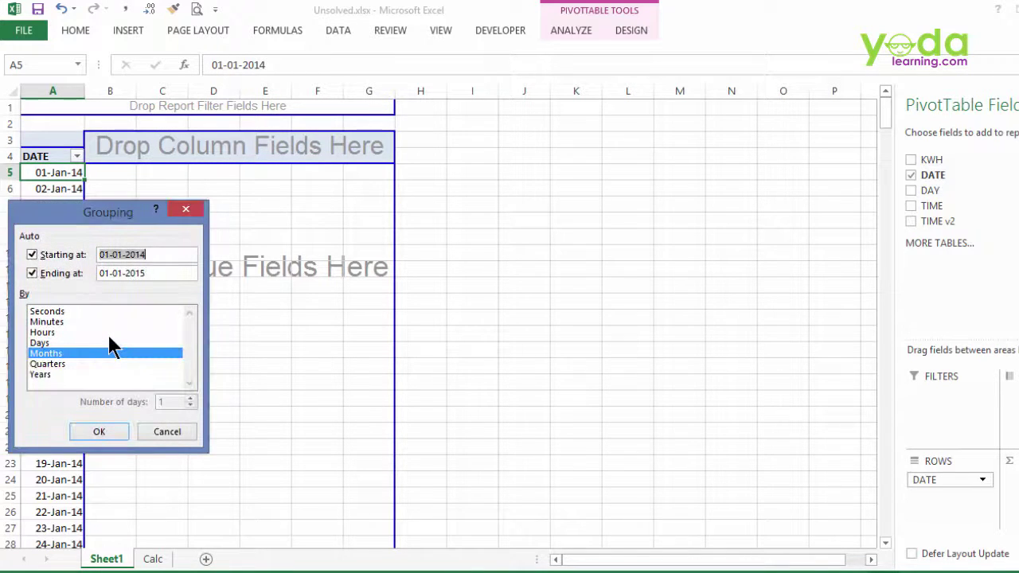
pyautogui.click(57, 350)
pyautogui.click(56, 350)
pyautogui.press('Return')
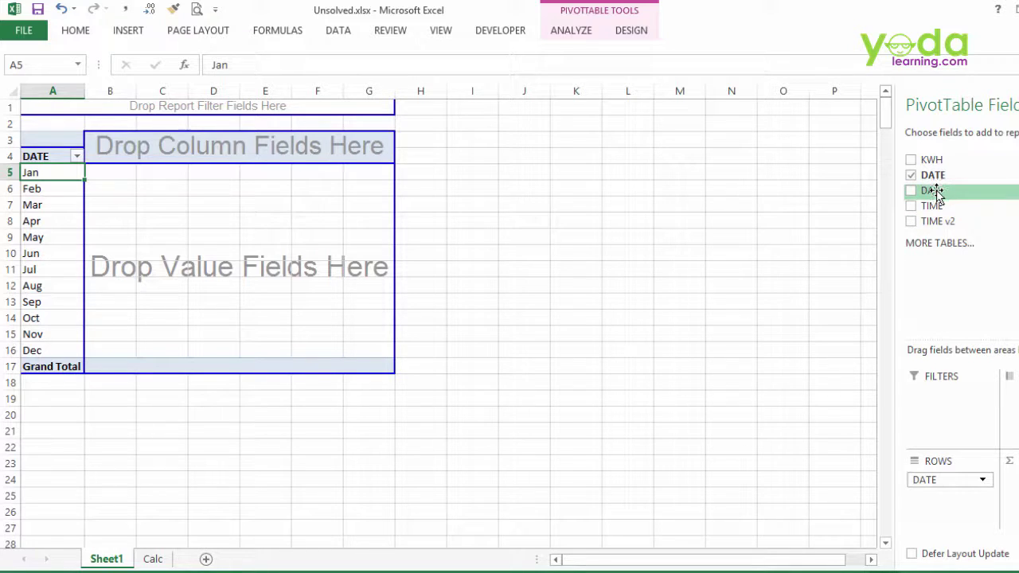
# Put DAY across the pivot columns and move Sun to the end so weekdays run Mon–Sun
pyautogui.moveTo(931, 191); pyautogui.dragTo(237, 150)
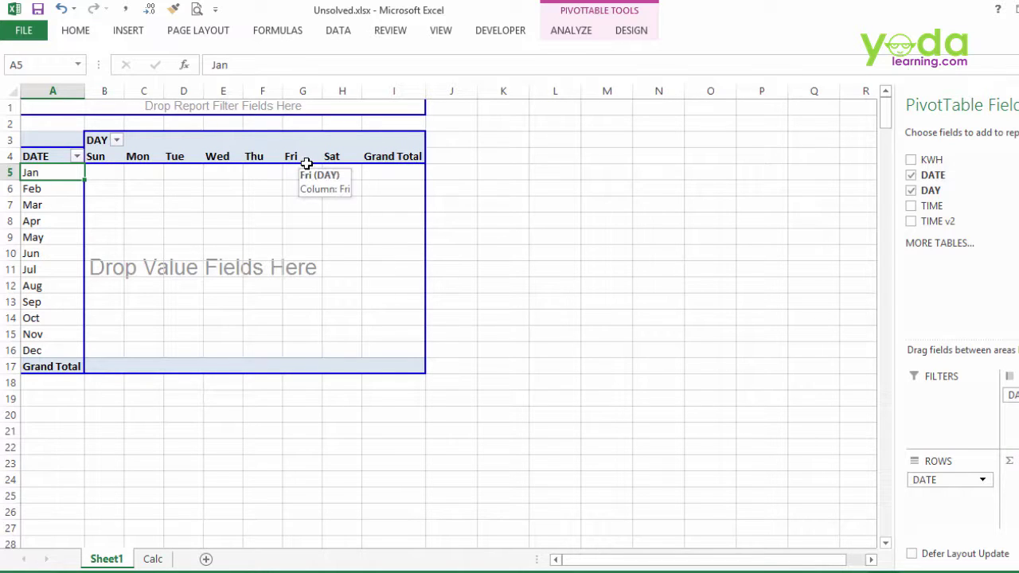
pyautogui.click(104, 159)
pyautogui.rightClick(104, 159)
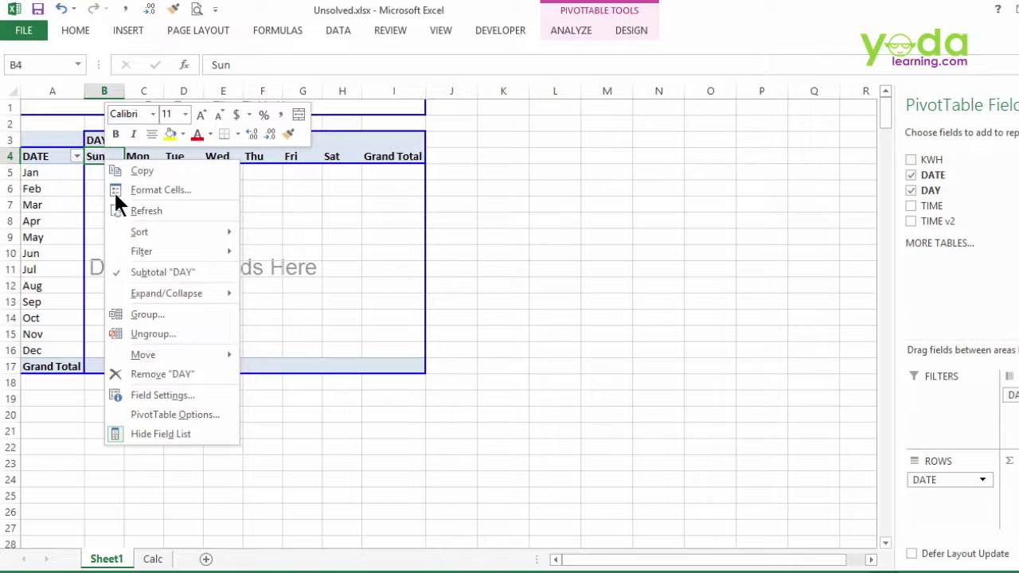
pyautogui.moveTo(165, 359)
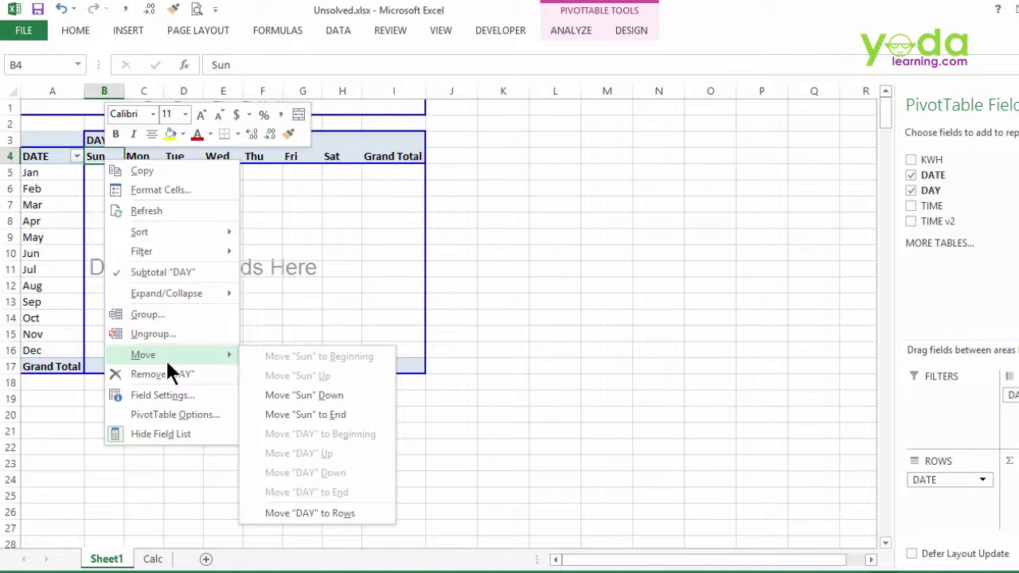
pyautogui.click(314, 414)
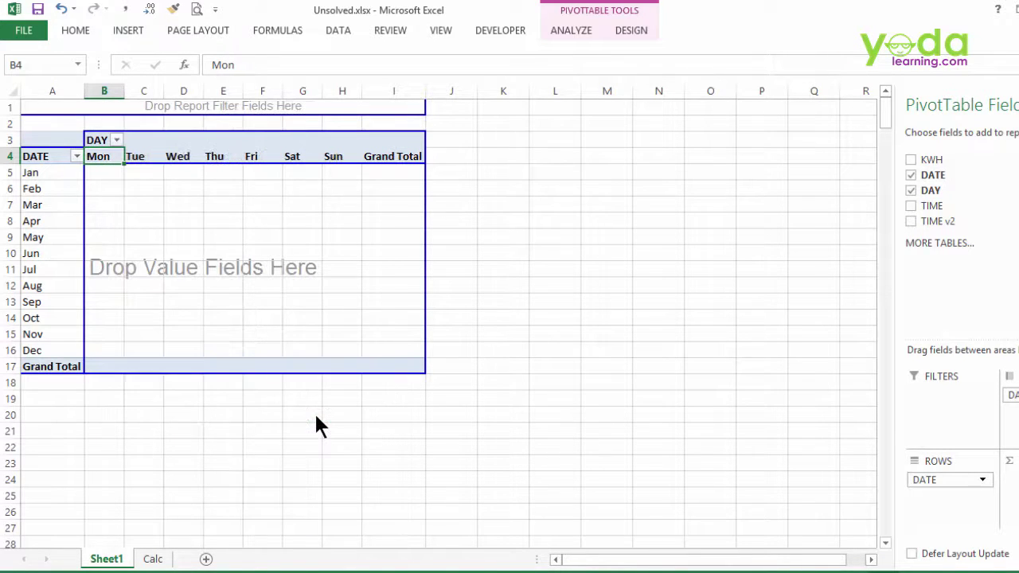
pyautogui.moveTo(930, 190); pyautogui.dragTo(810, 199)
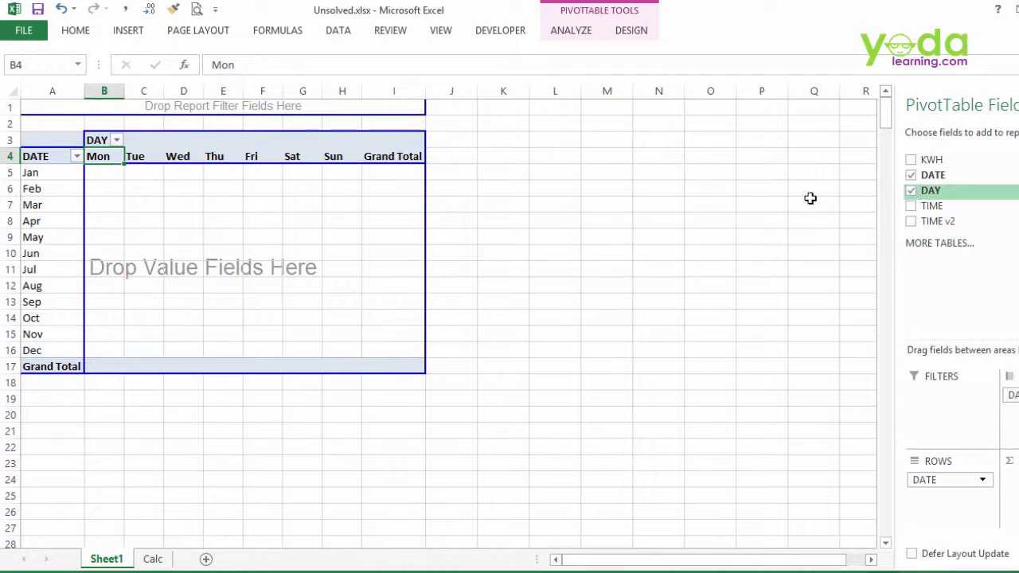
# Add Sum of KWH as pivot values and format B5:I17 with two decimals and thousands separators
pyautogui.moveTo(106, 169); pyautogui.dragTo(406, 351)
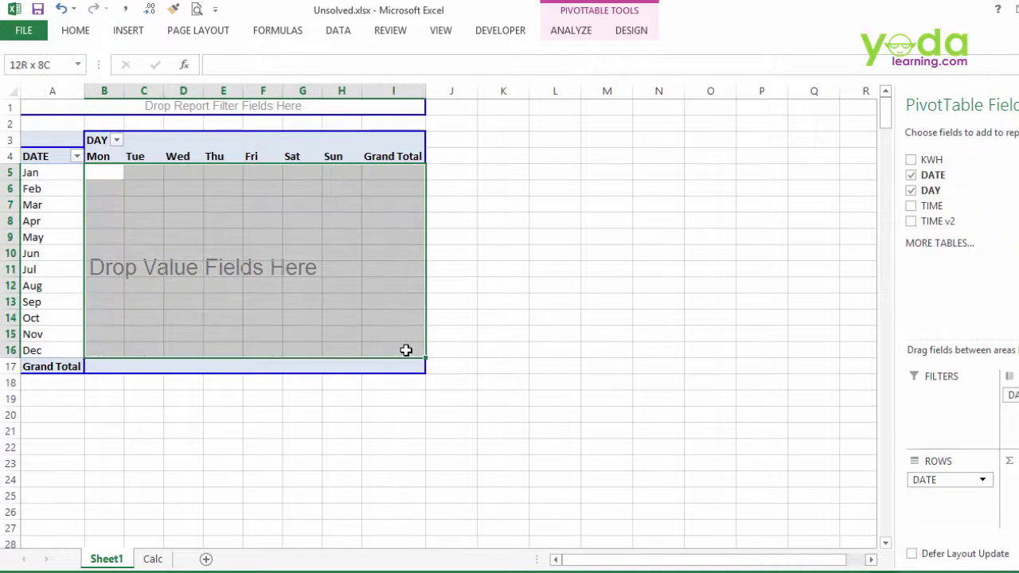
pyautogui.moveTo(931, 159); pyautogui.dragTo(278, 269)
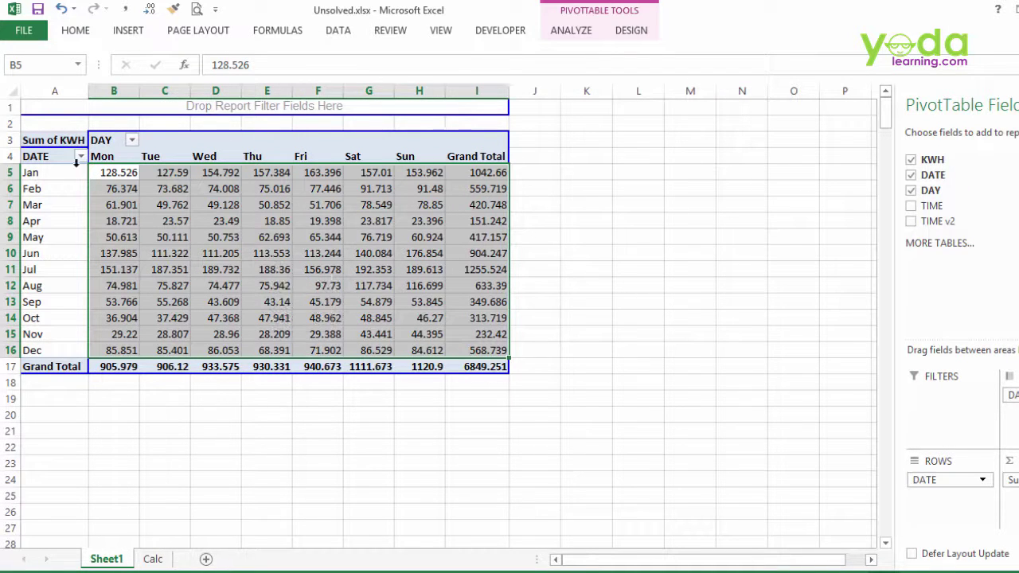
pyautogui.moveTo(112, 171); pyautogui.dragTo(471, 362)
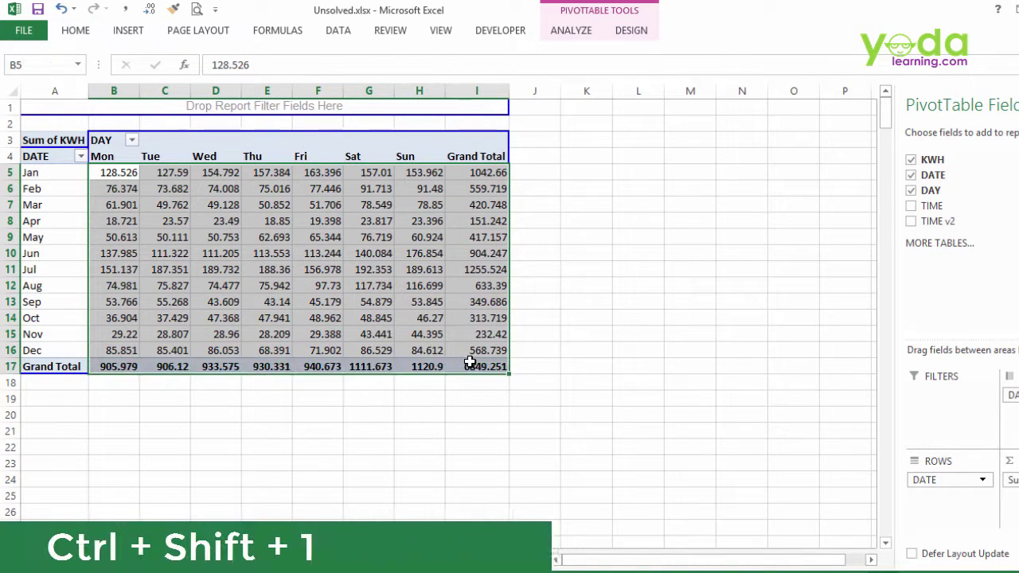
pyautogui.hotkey('ctrl', 'shift', '1')
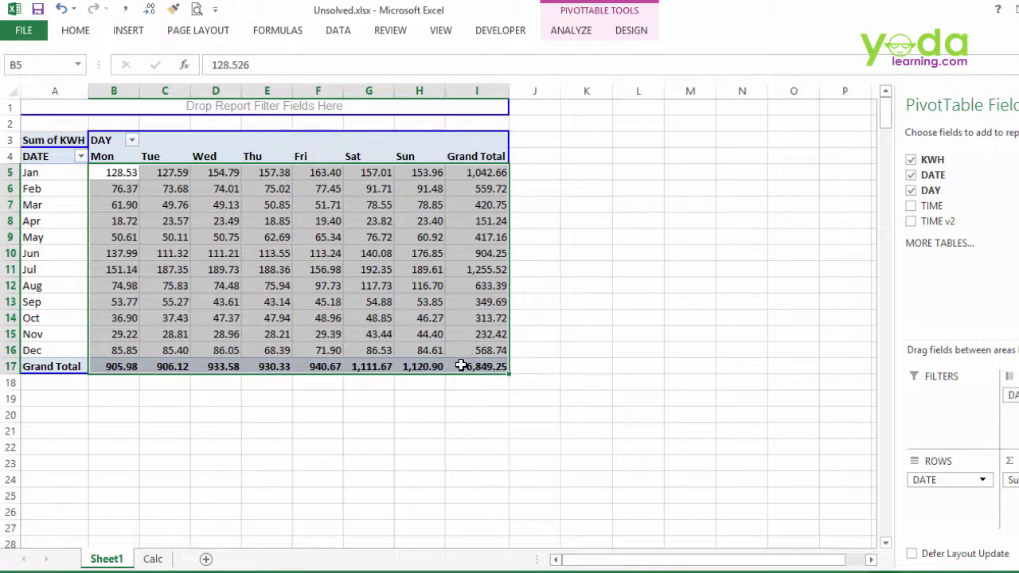
pyautogui.click(460, 365)
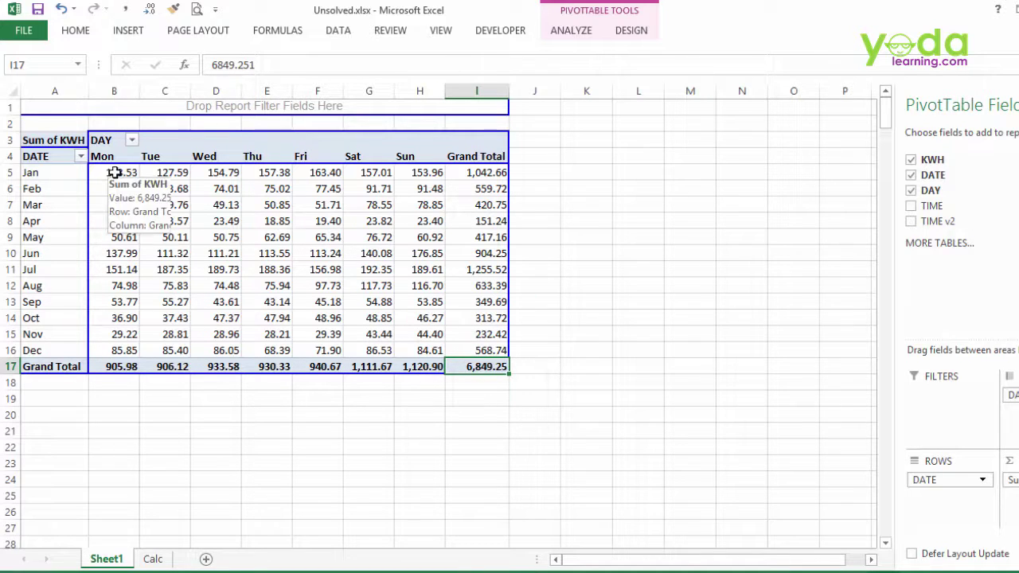
pyautogui.moveTo(113, 172); pyautogui.dragTo(422, 354)
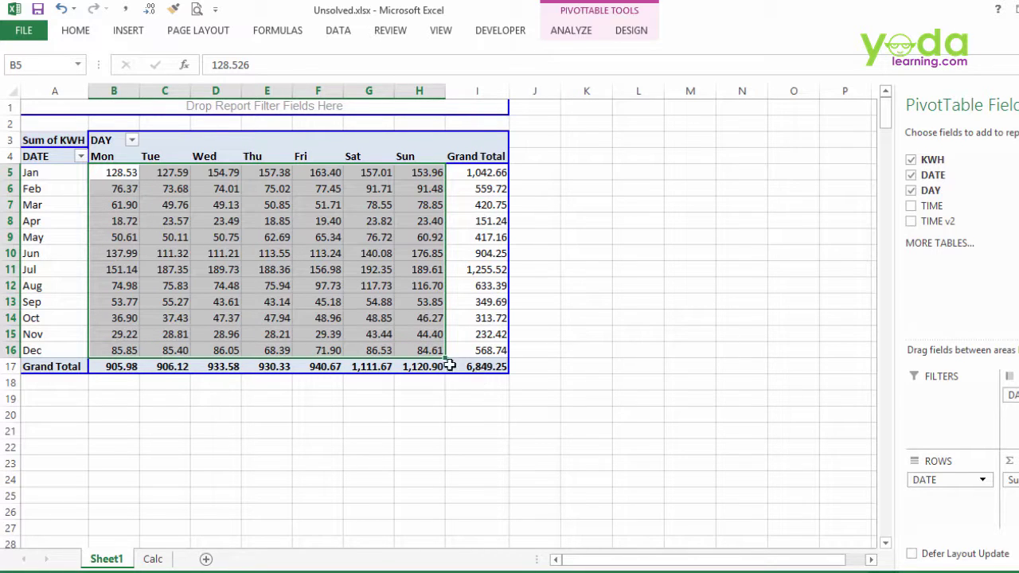
# Apply the Red - White Color Scale to the B5:H16 weekday KWH values
pyautogui.click(75, 32)
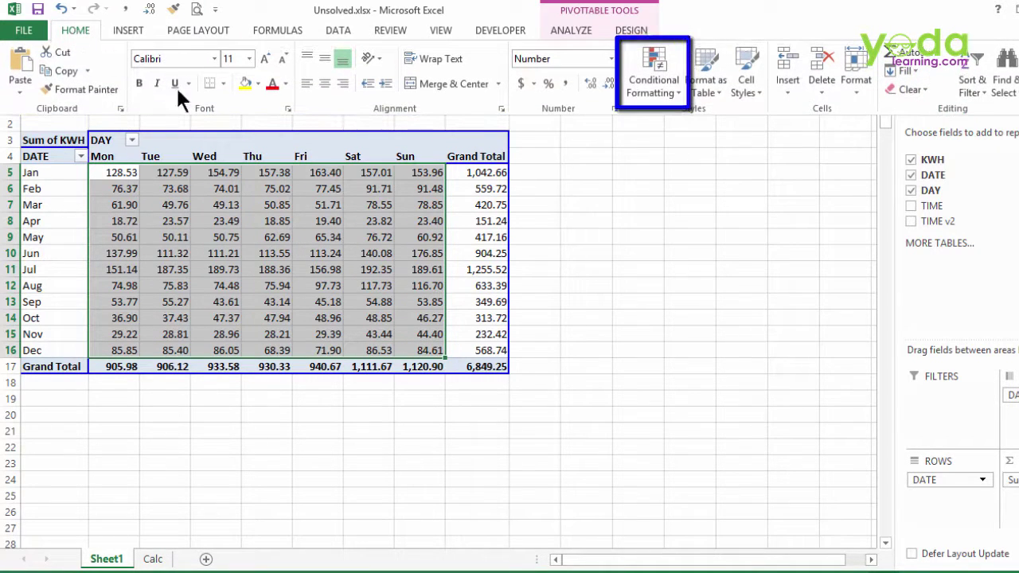
pyautogui.click(647, 83)
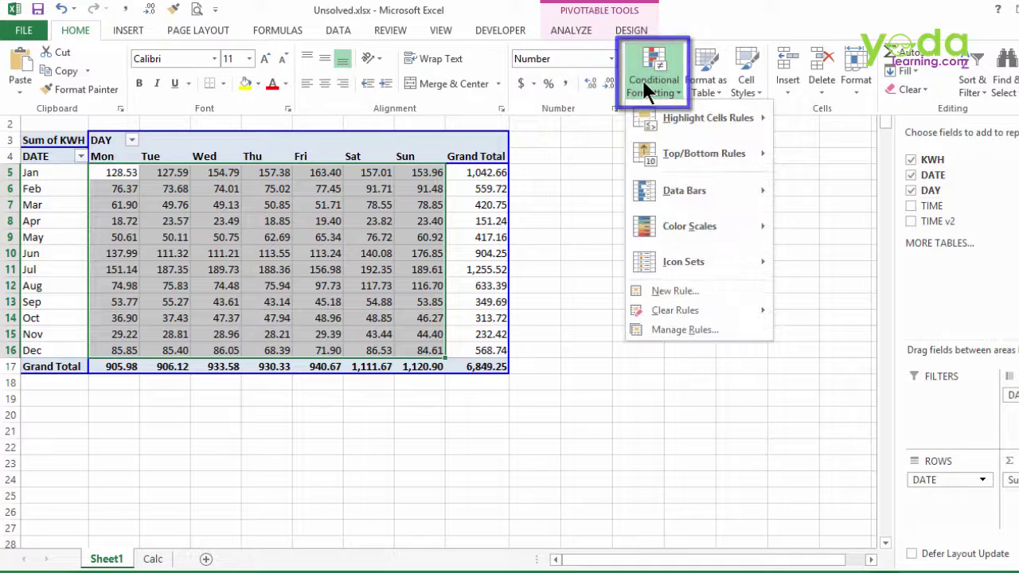
pyautogui.moveTo(675, 229)
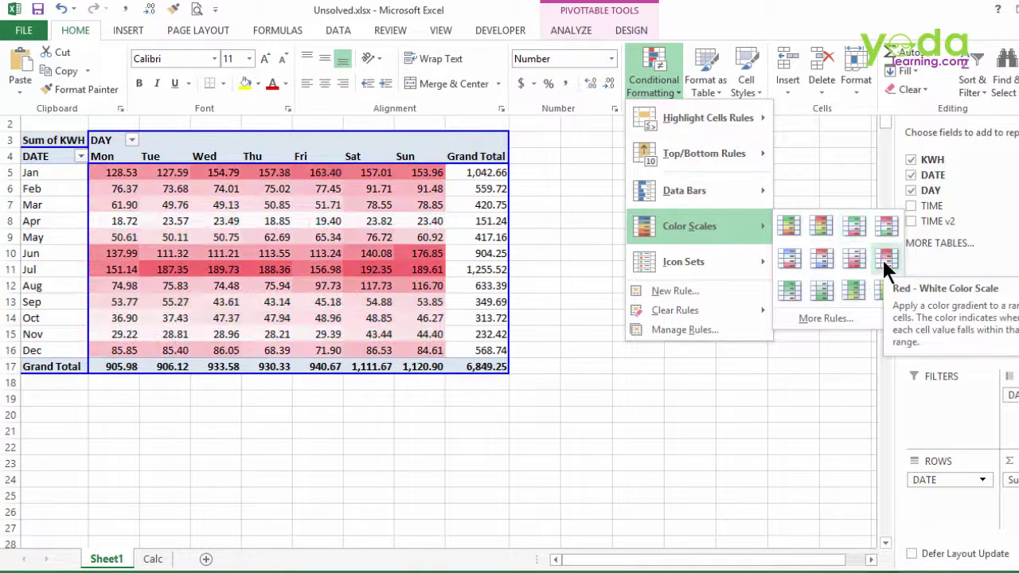
pyautogui.click(883, 261)
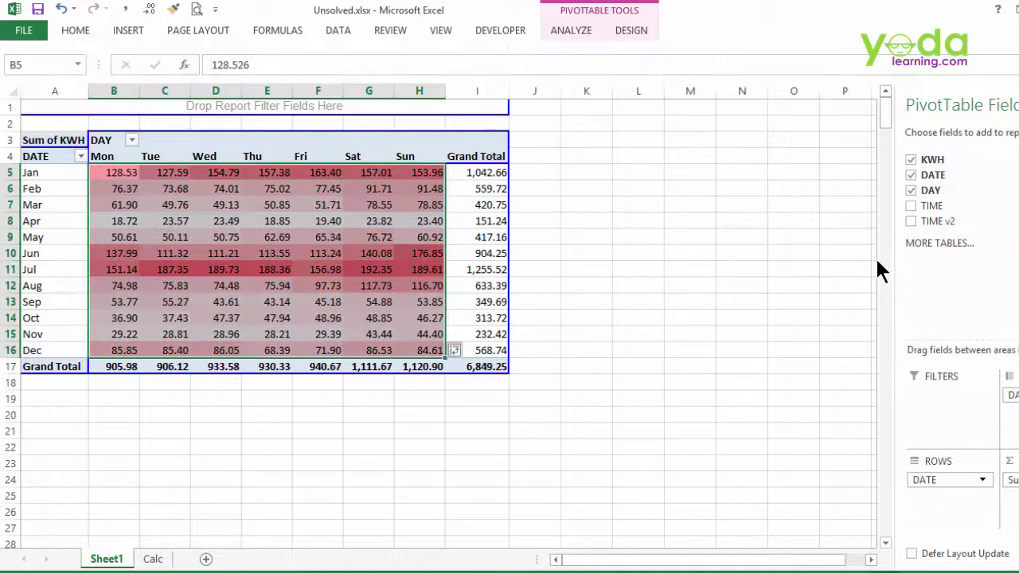
# Create a line sparkline of B5:H5 in J5 and fill it down to J16
pyautogui.click(531, 171)
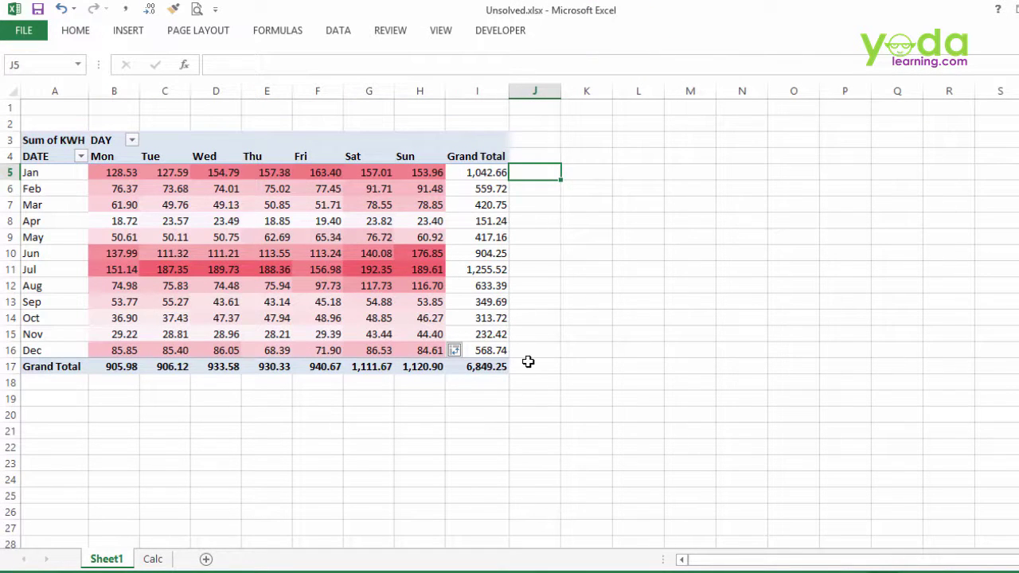
pyautogui.click(127, 30)
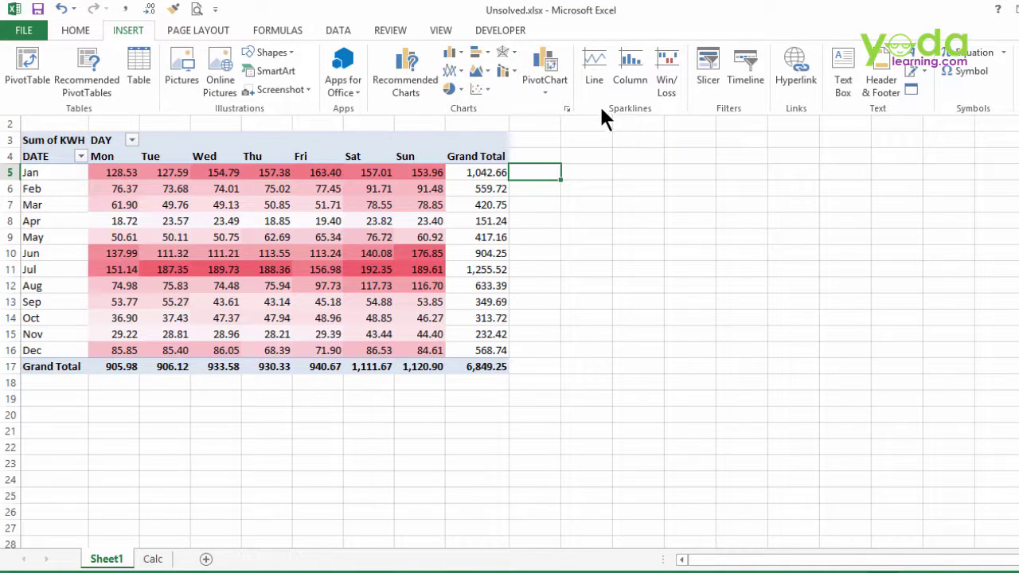
pyautogui.click(593, 67)
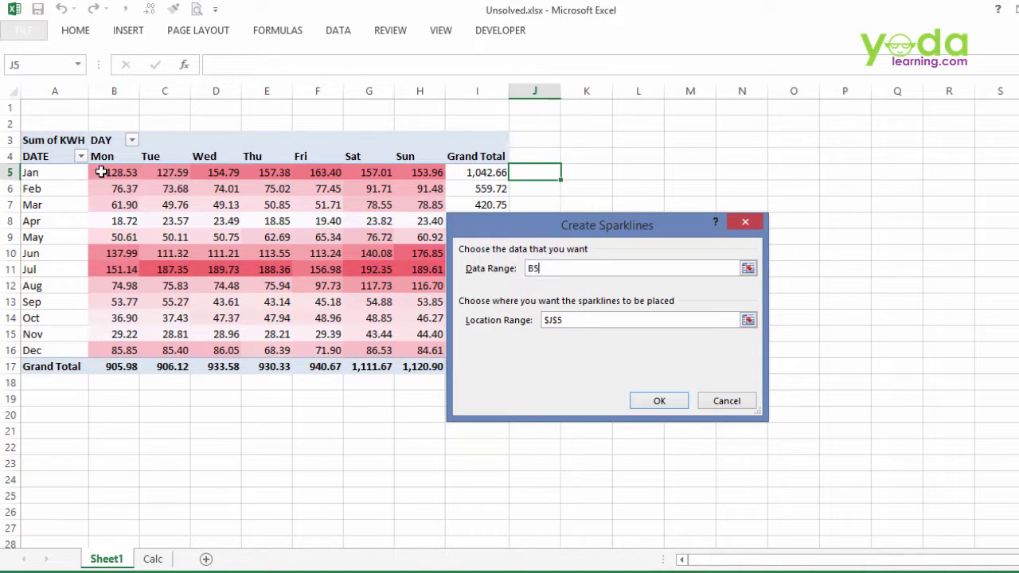
pyautogui.moveTo(101, 172); pyautogui.dragTo(406, 169)
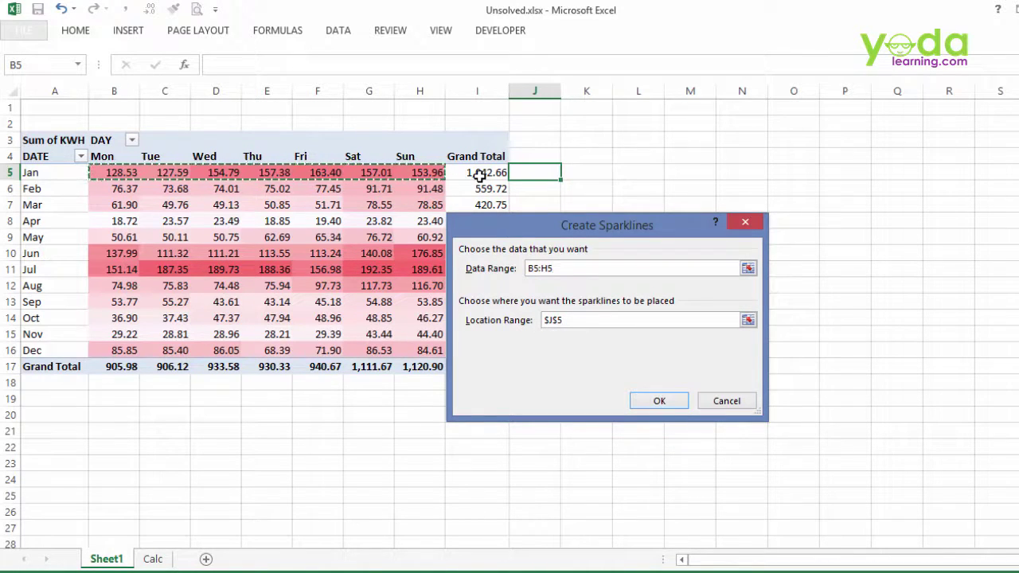
pyautogui.click(654, 402)
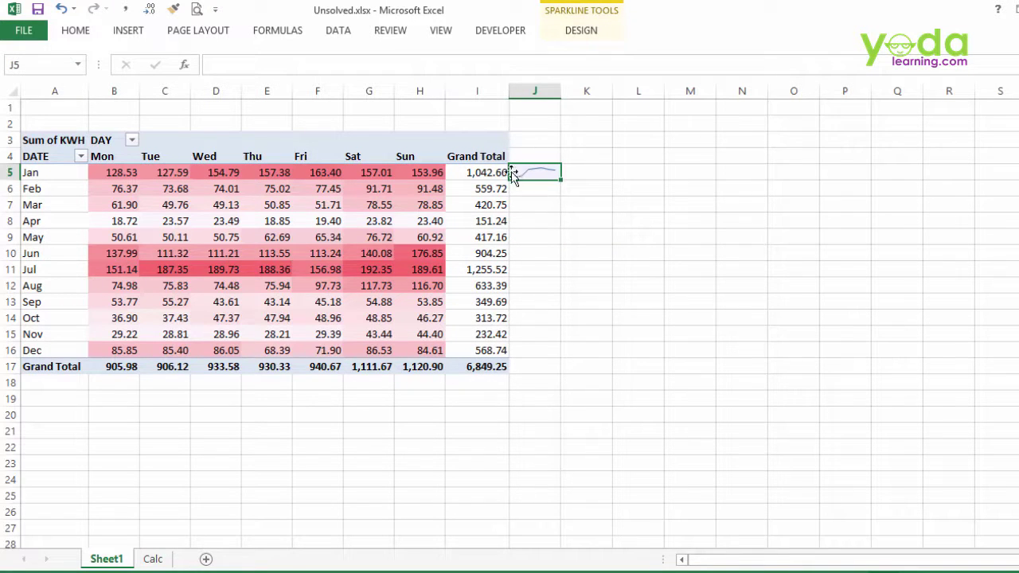
pyautogui.click(578, 32)
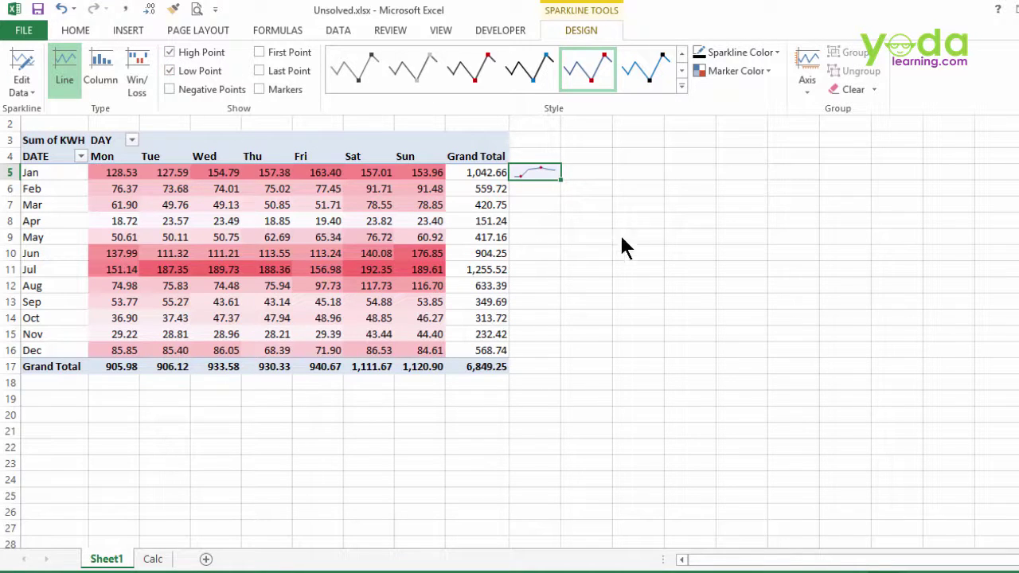
pyautogui.hotkey('ctrl', 'F1')
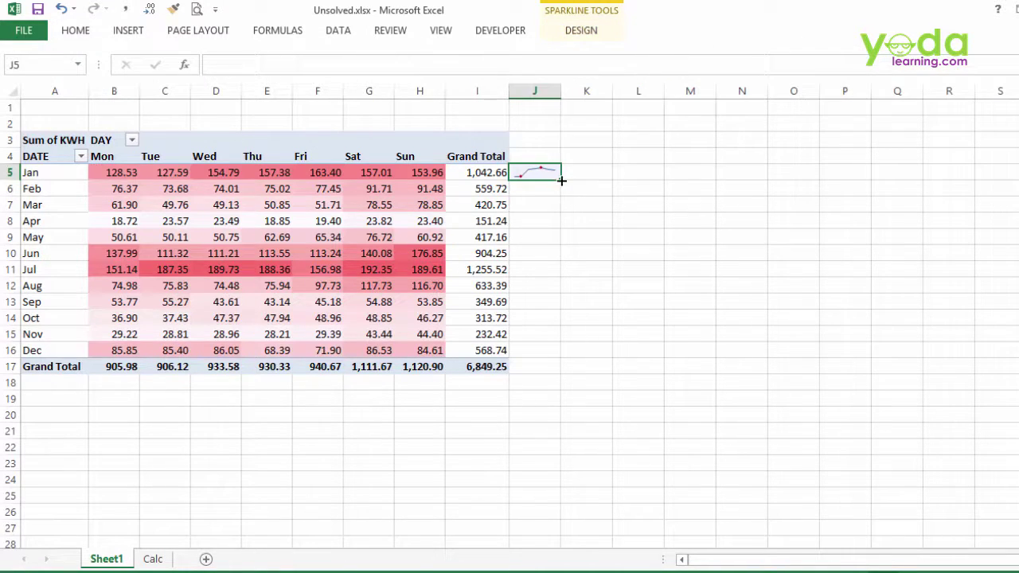
pyautogui.moveTo(562, 181); pyautogui.dragTo(548, 362)
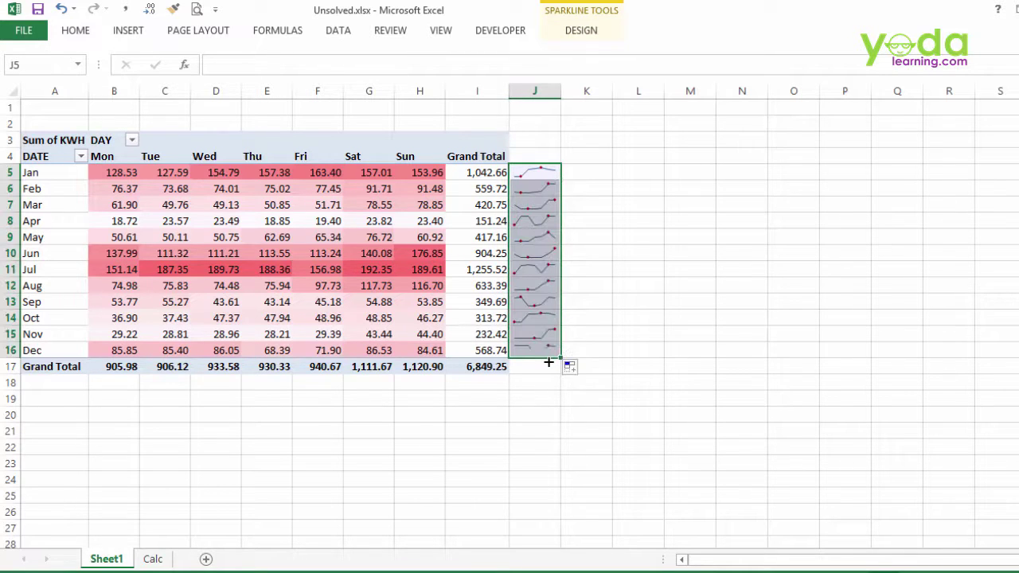
# Insert a TIME v2 slicer and position it to the right of the pivot table
pyautogui.click(265, 223)
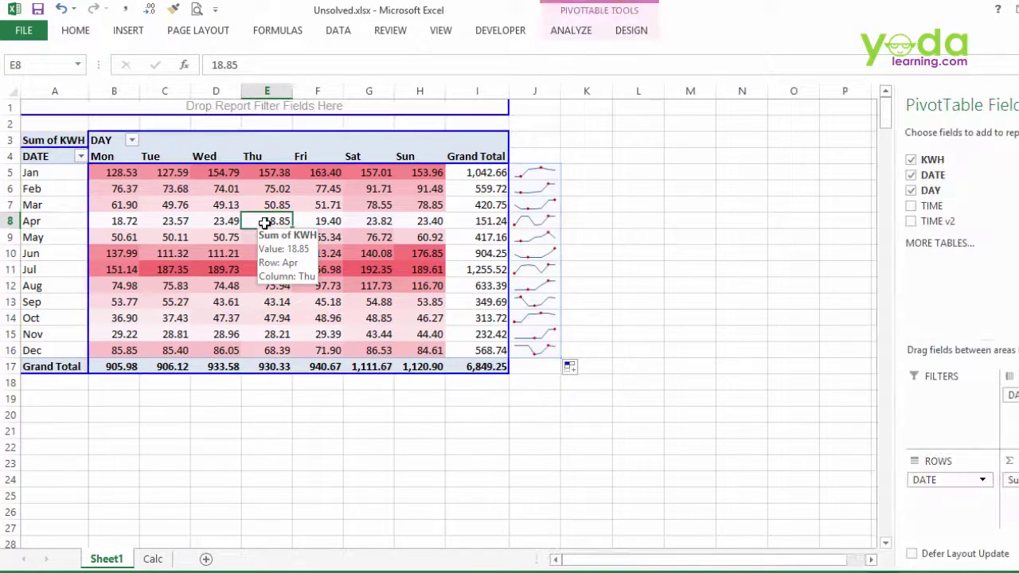
pyautogui.click(577, 33)
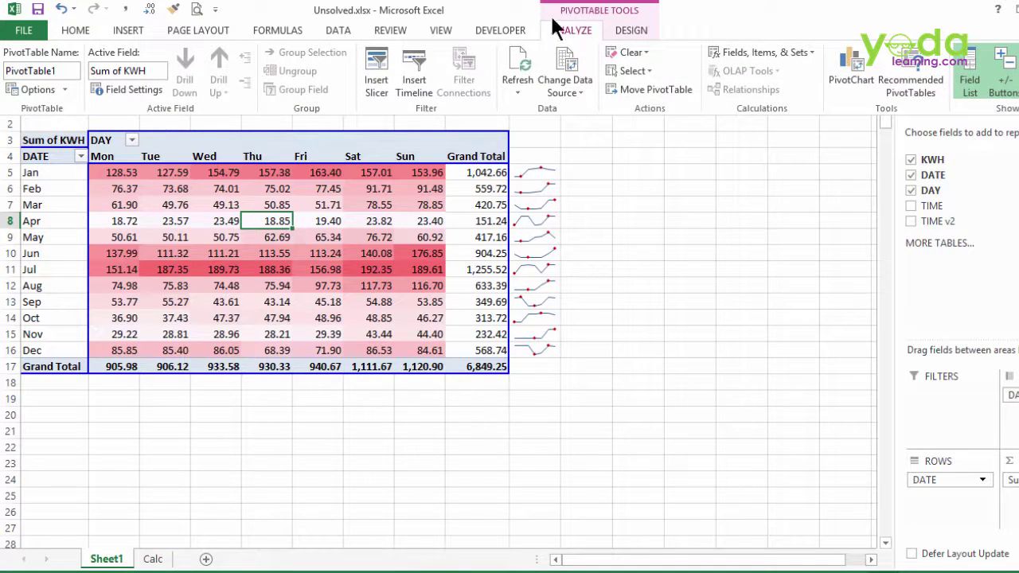
pyautogui.click(379, 66)
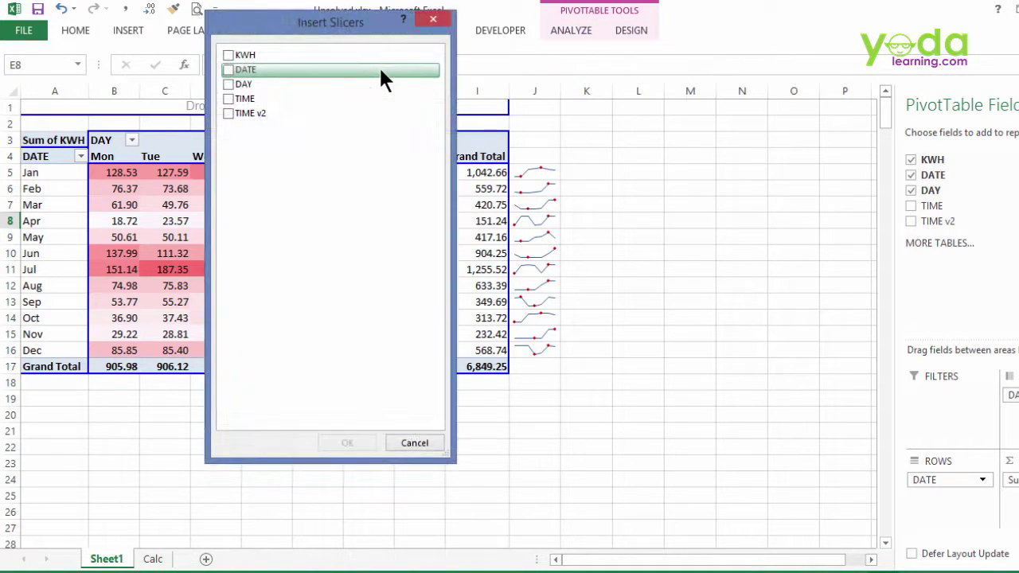
pyautogui.click(229, 114)
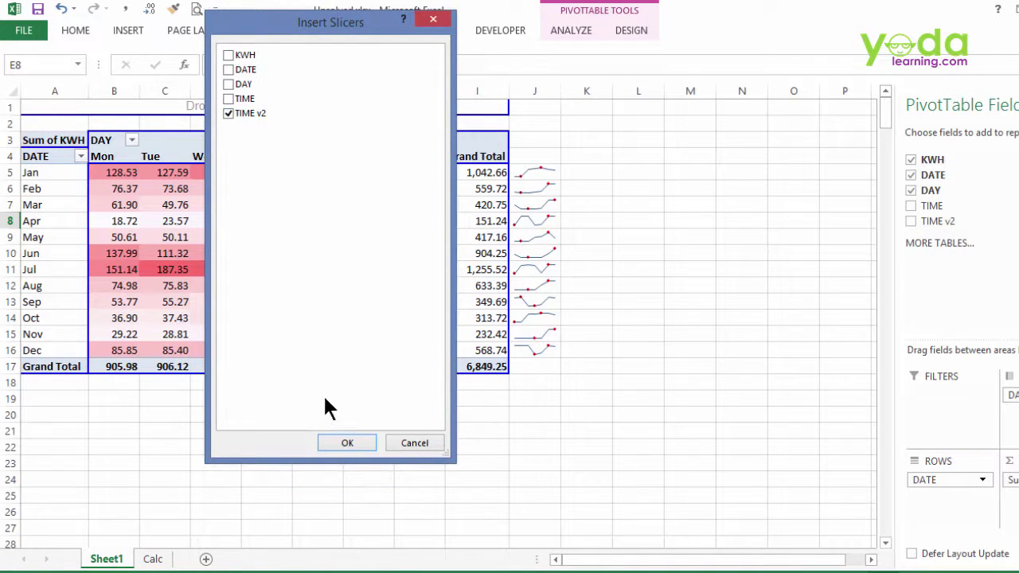
pyautogui.click(347, 443)
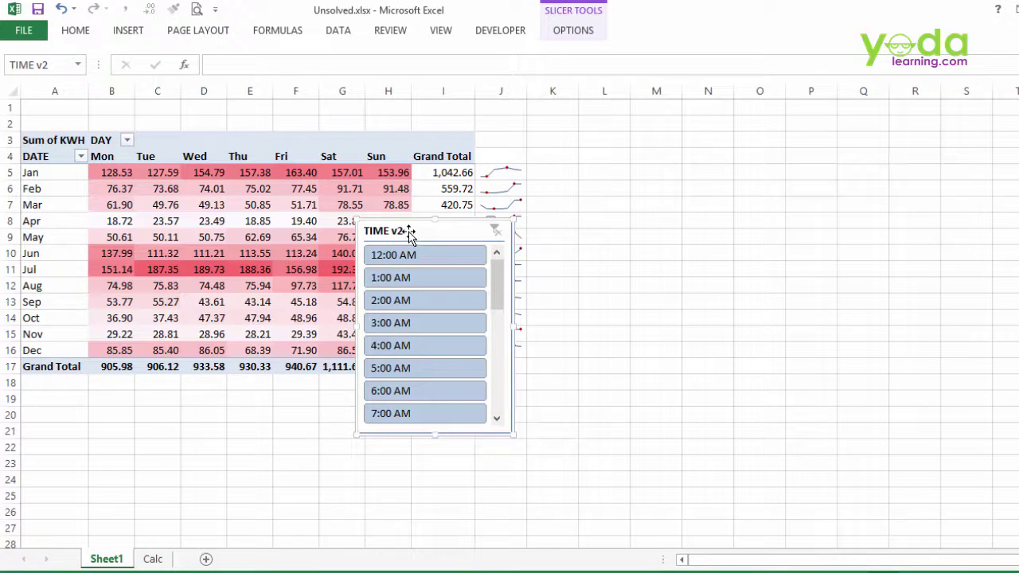
pyautogui.moveTo(412, 226); pyautogui.dragTo(586, 153)
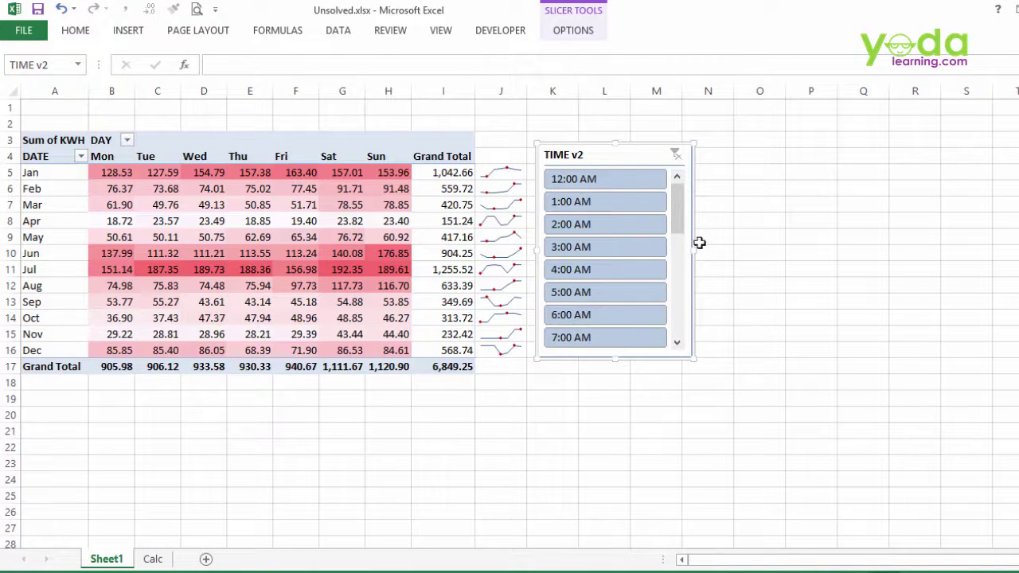
# Test the slicer on 1:00 AM and 5:00 AM, then clear the filter to show all hours
pyautogui.click(596, 201)
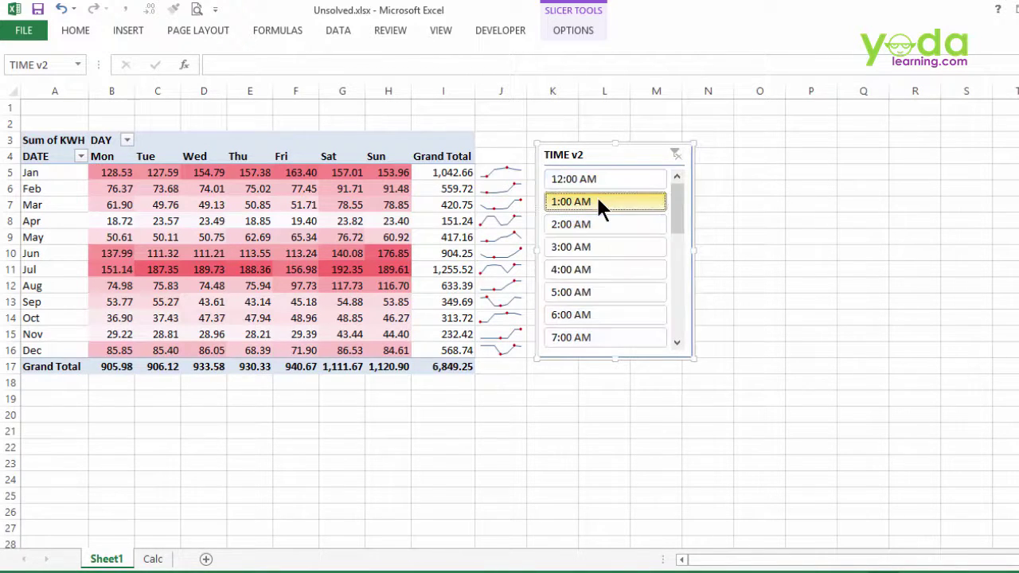
pyautogui.click(609, 292)
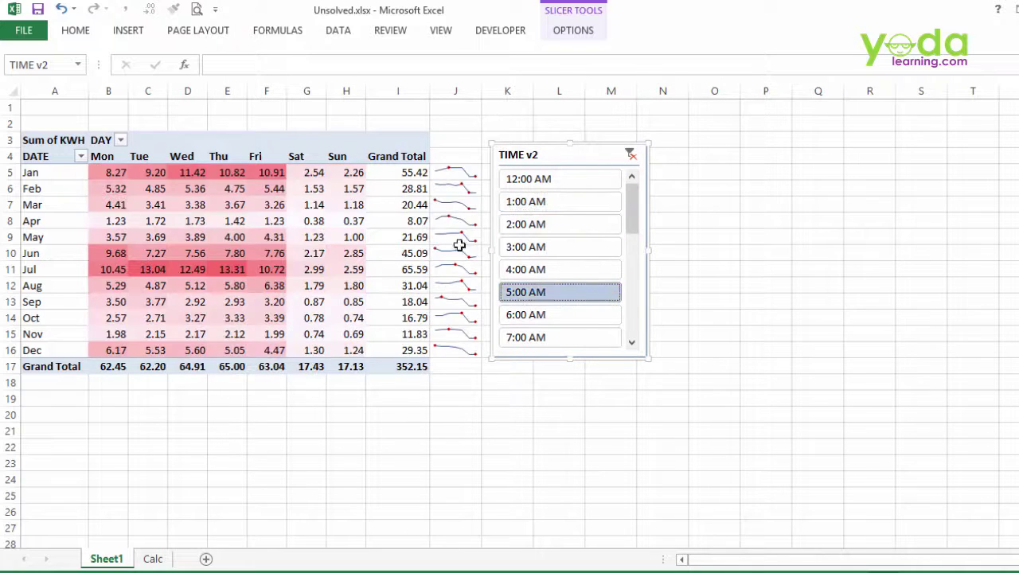
pyautogui.click(631, 153)
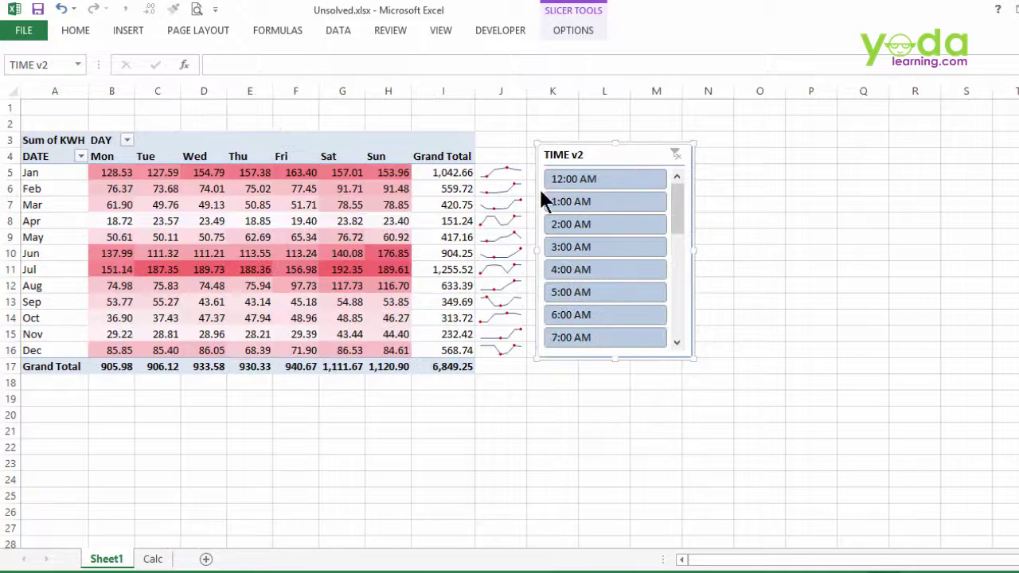
pyautogui.click(243, 222)
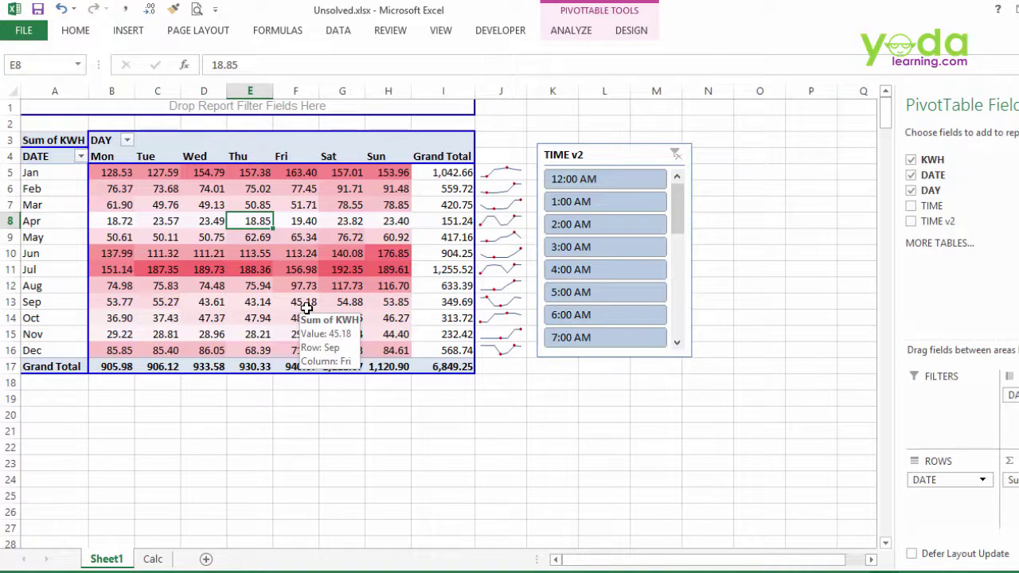
# Create a PivotChart on a new Chart1 sheet and change its series to Stacked Column
pyautogui.press('F11')
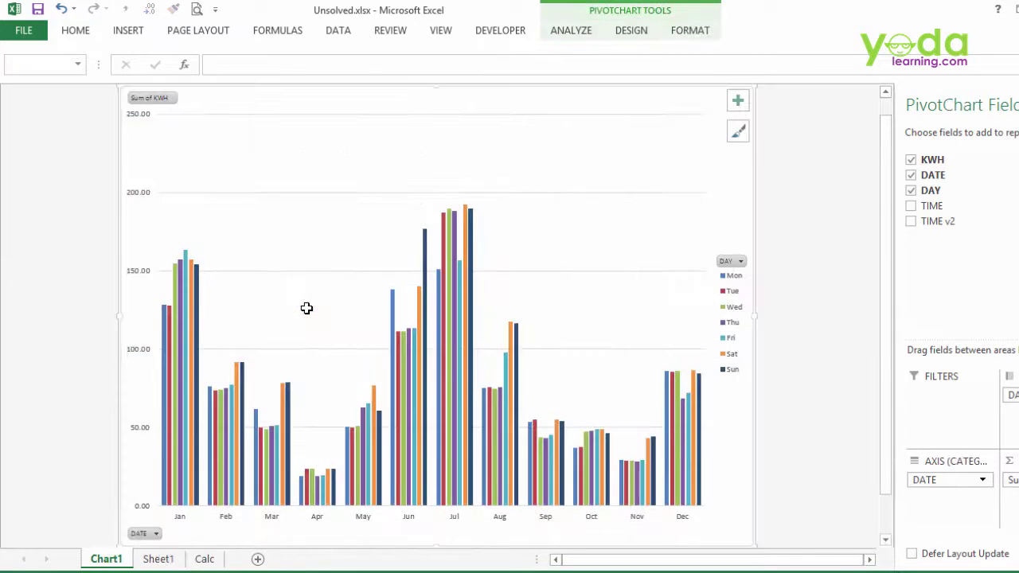
pyautogui.rightClick(457, 313)
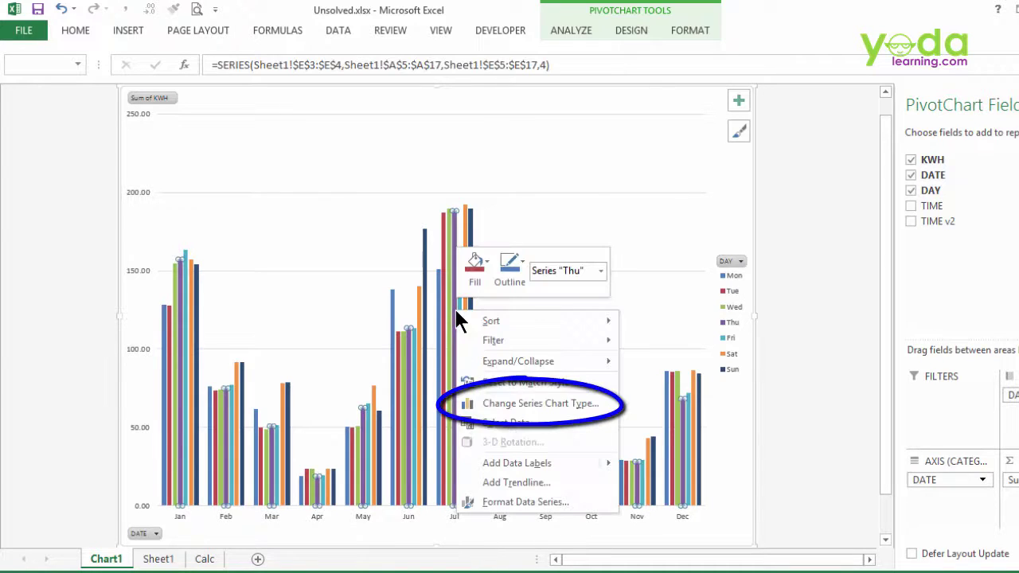
pyautogui.click(522, 403)
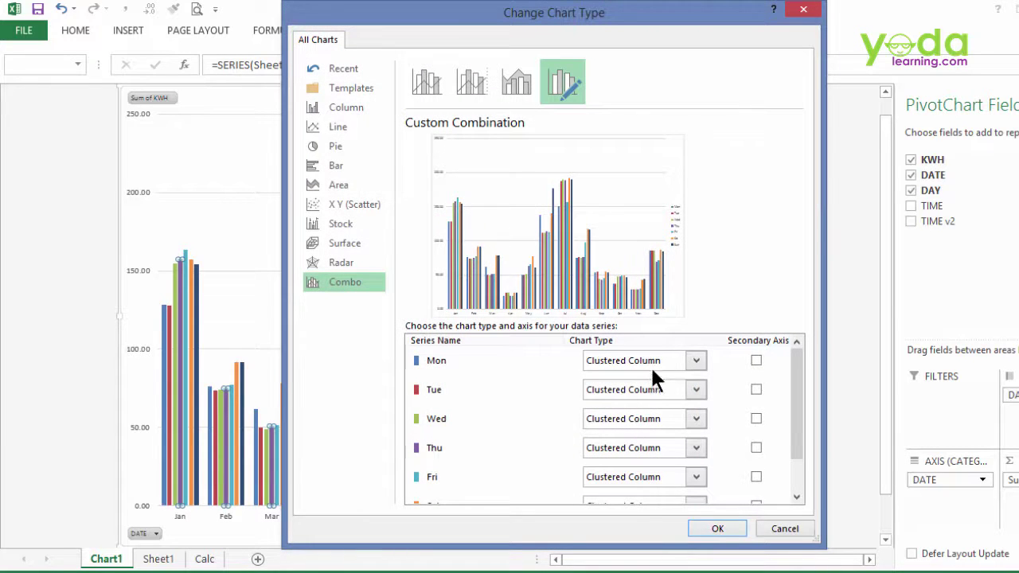
pyautogui.click(651, 365)
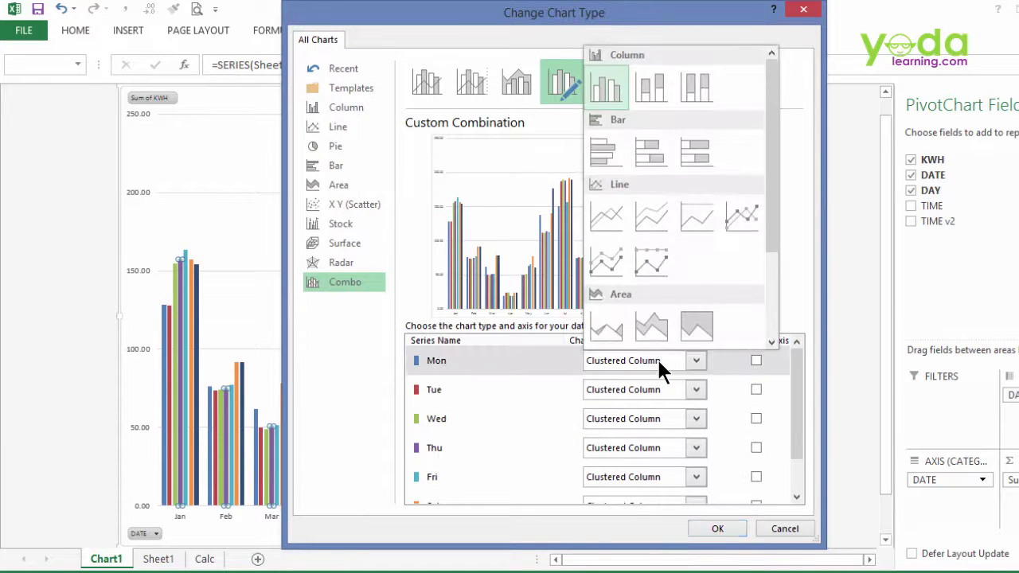
pyautogui.click(659, 89)
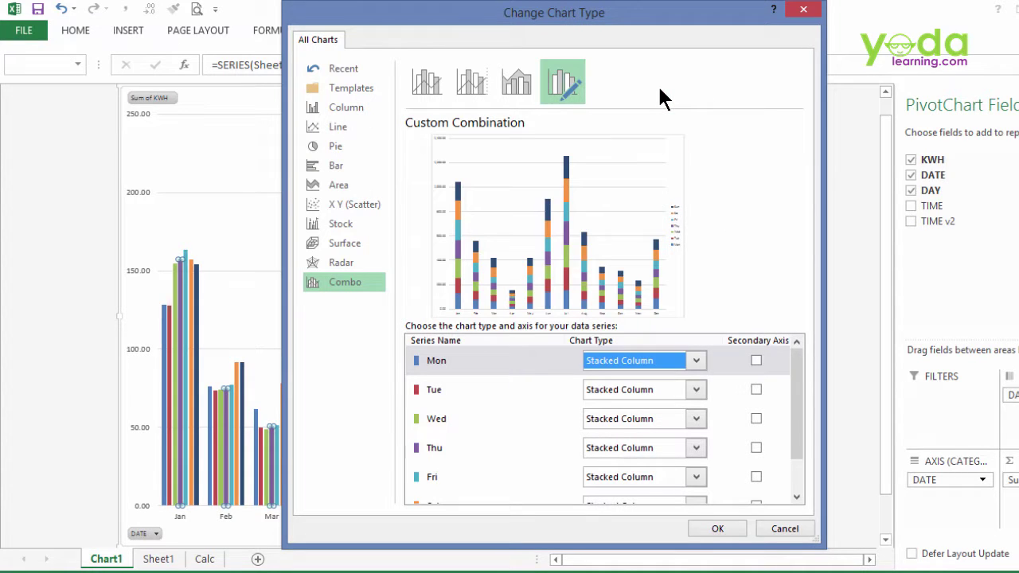
pyautogui.click(717, 530)
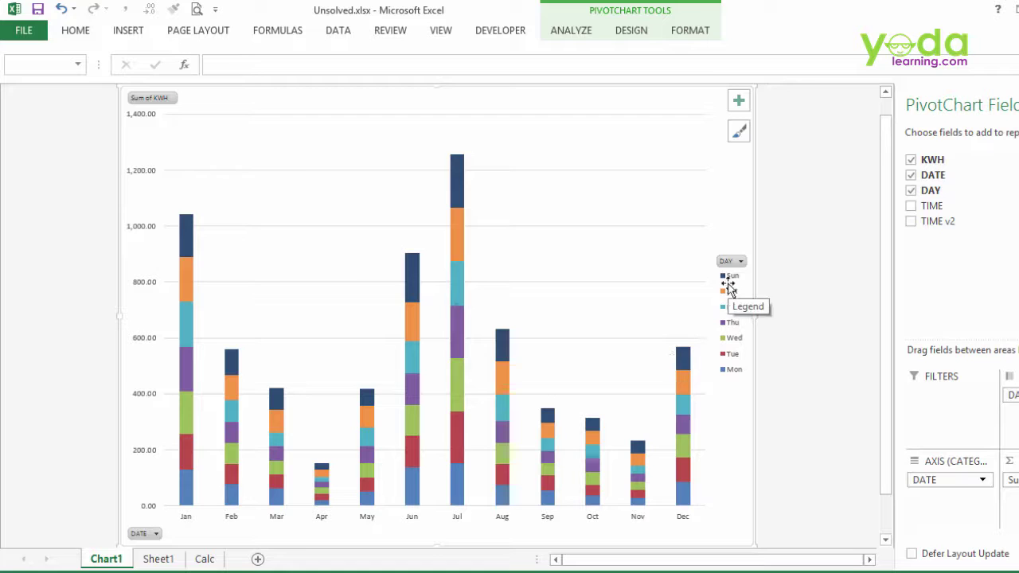
# On Sheet1, add TIME as a report filter left at (All)
pyautogui.click(159, 559)
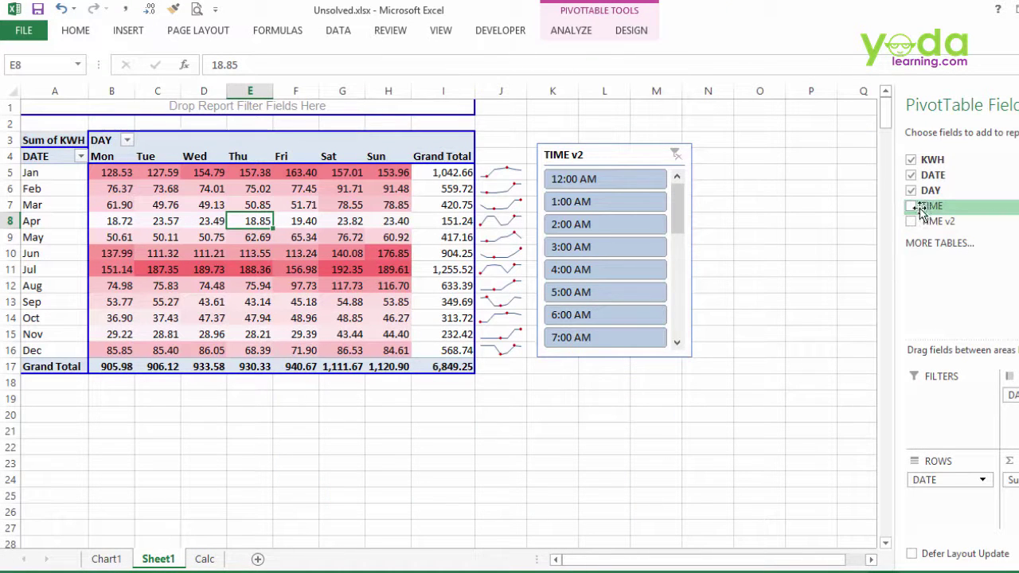
pyautogui.moveTo(923, 206); pyautogui.dragTo(261, 107)
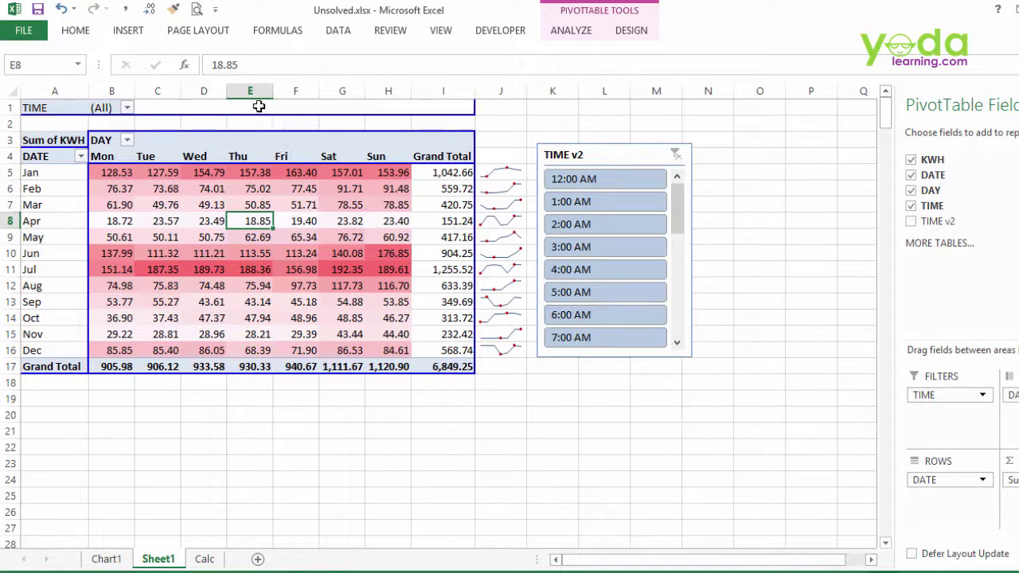
pyautogui.click(127, 107)
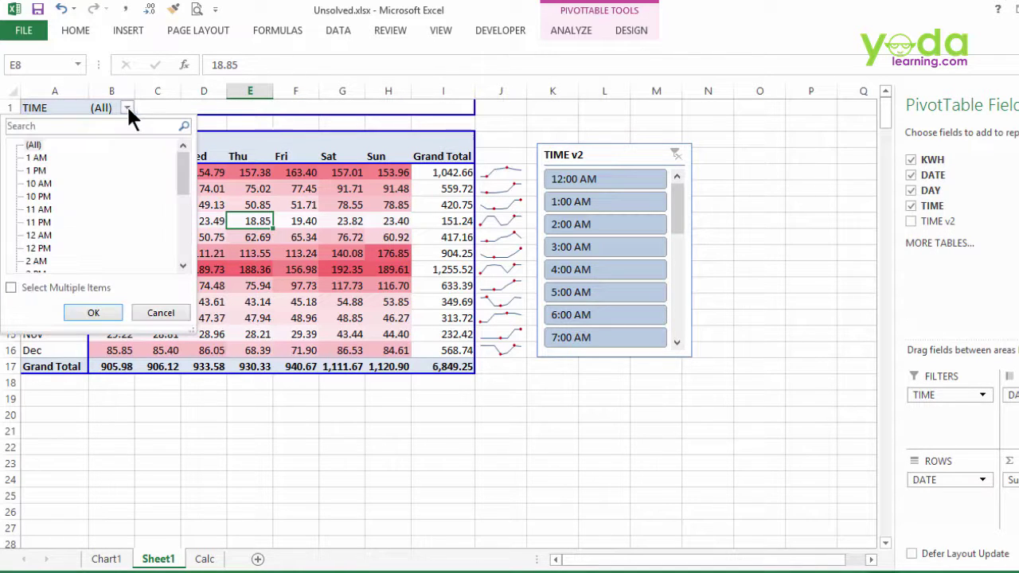
pyautogui.moveTo(180, 160)
pyautogui.mouseDown()
pyautogui.moveTo(181, 267)
pyautogui.moveTo(178, 160)
pyautogui.mouseUp()
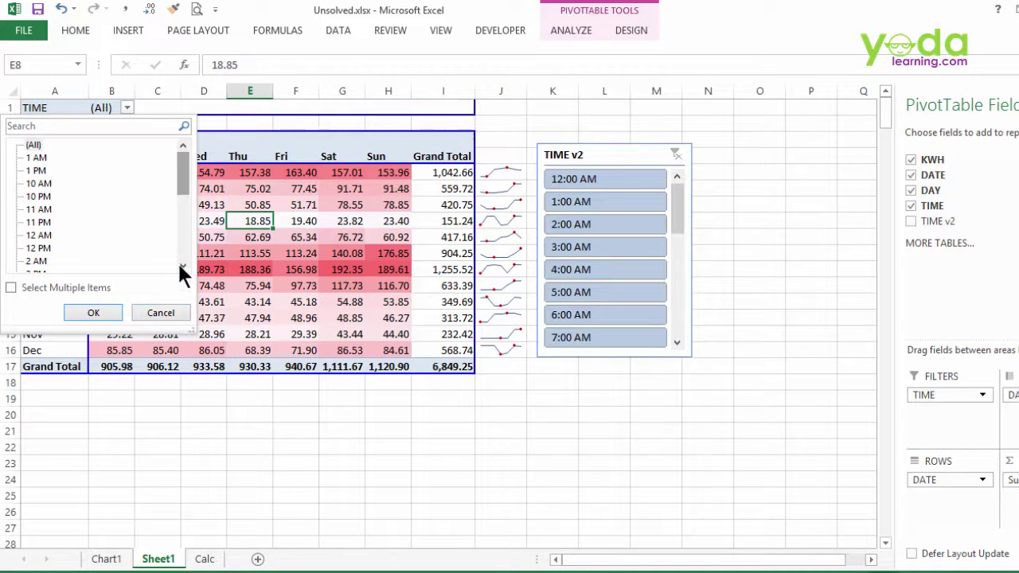
pyautogui.click(165, 313)
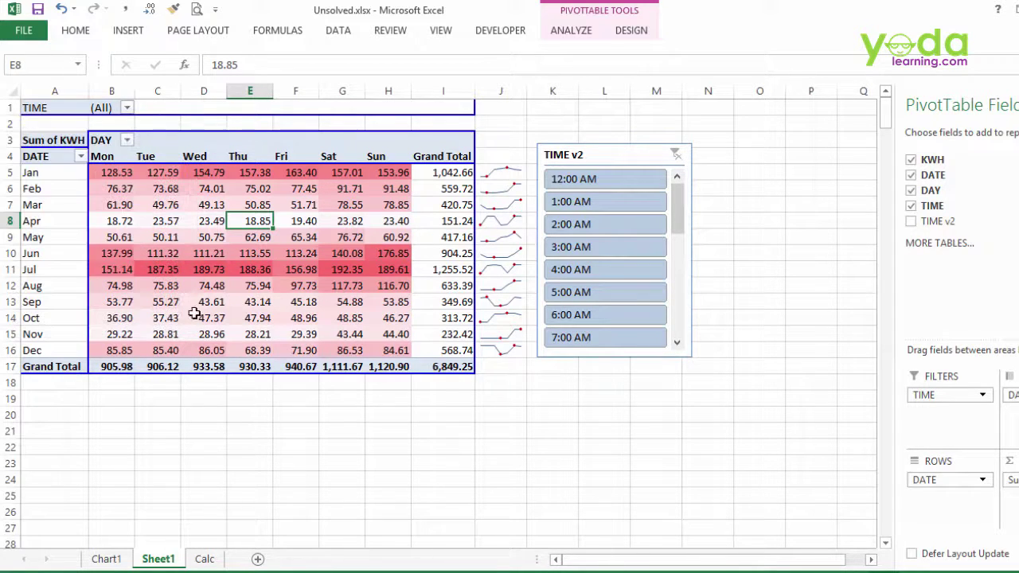
# Bring up Show Report Filter Pages from the PivotTable Options menu
pyautogui.click(567, 33)
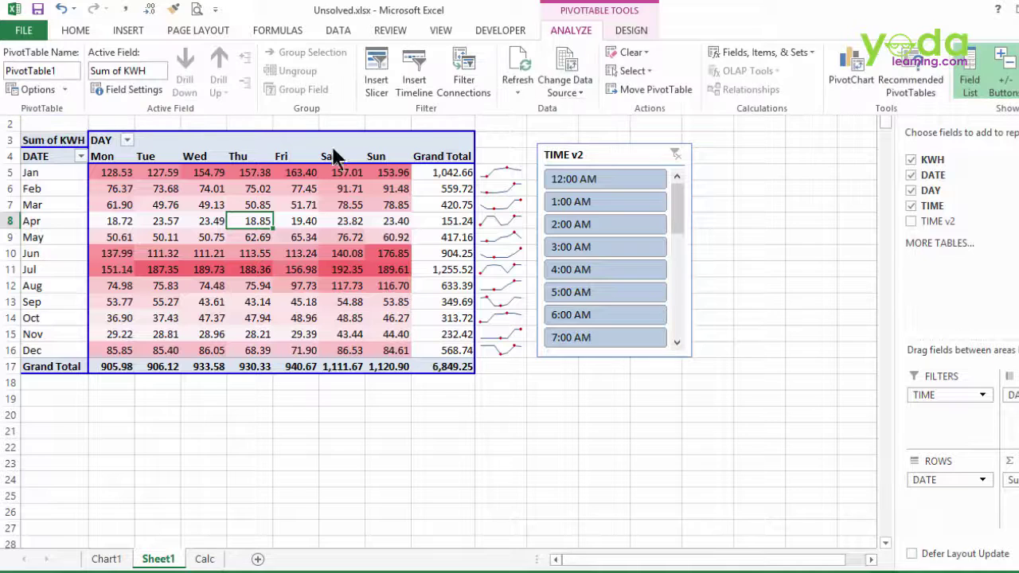
pyautogui.click(65, 91)
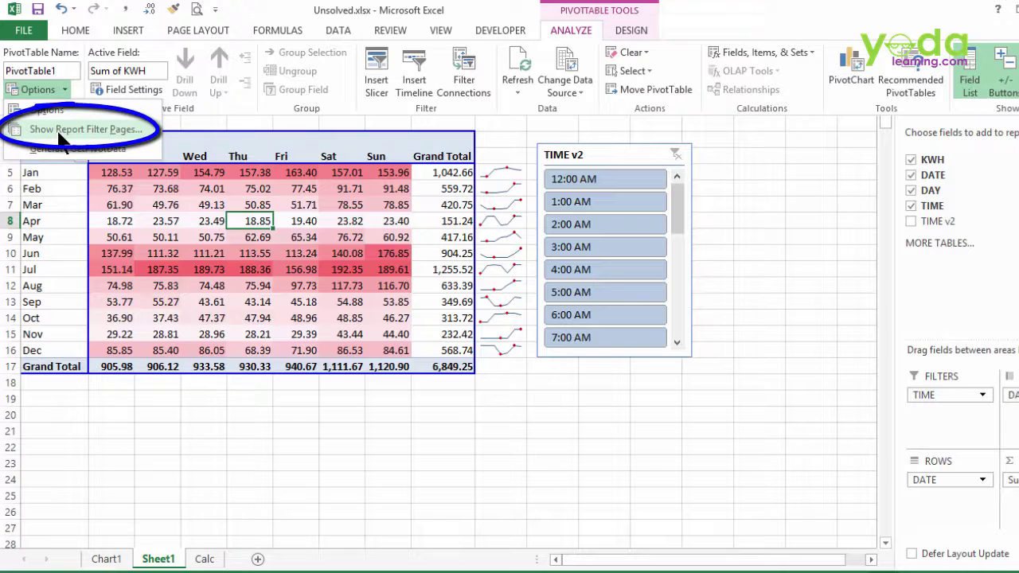
pyautogui.click(132, 126)
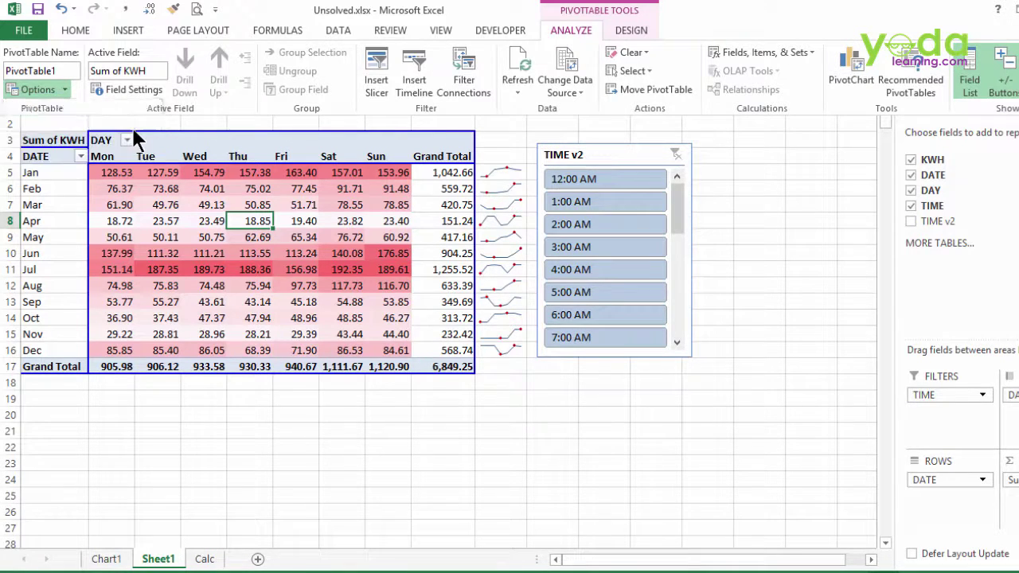
# Generate a pivot sheet per TIME value, browse the 1 PM to 12 AM sheets, then return to Sheet1
pyautogui.click(342, 269)
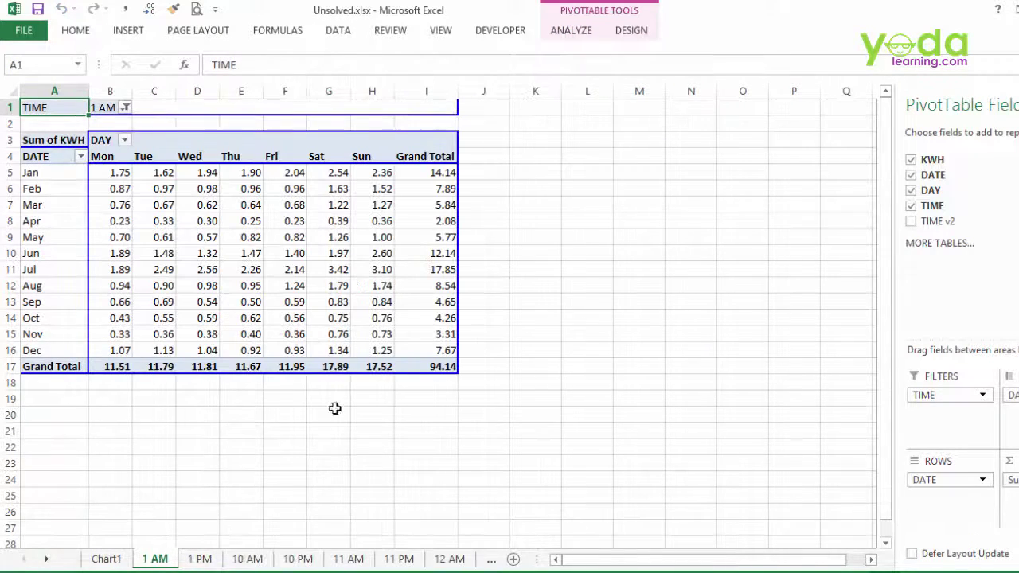
pyautogui.click(200, 560)
pyautogui.click(245, 559)
pyautogui.click(296, 560)
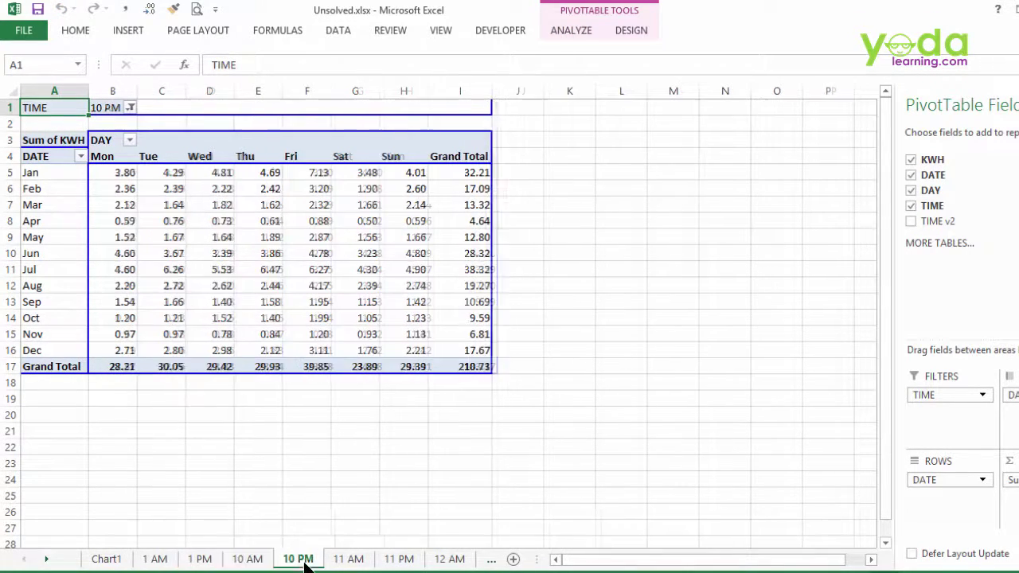
pyautogui.click(347, 559)
pyautogui.click(398, 559)
pyautogui.click(445, 559)
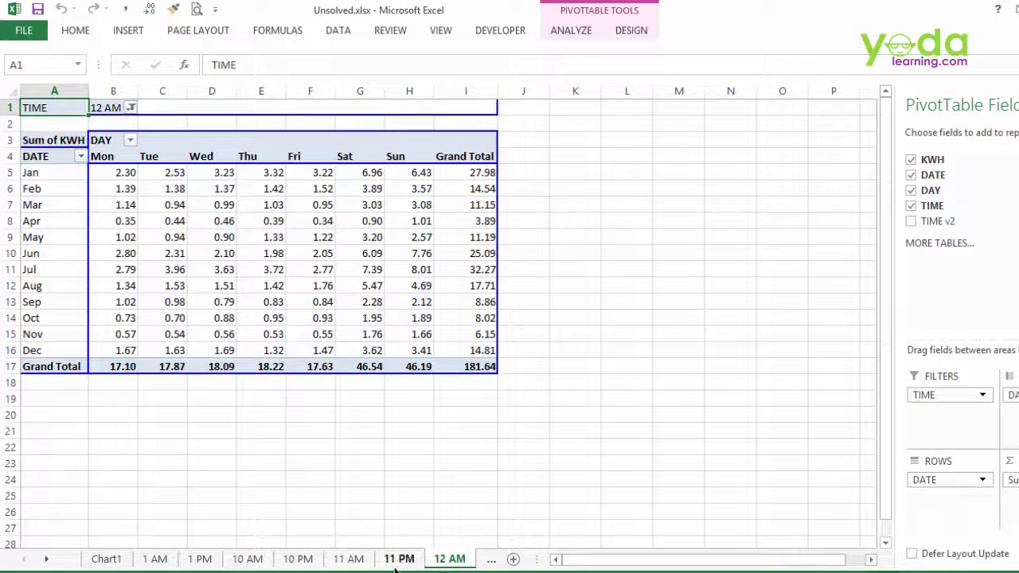
pyautogui.rightClick(46, 559)
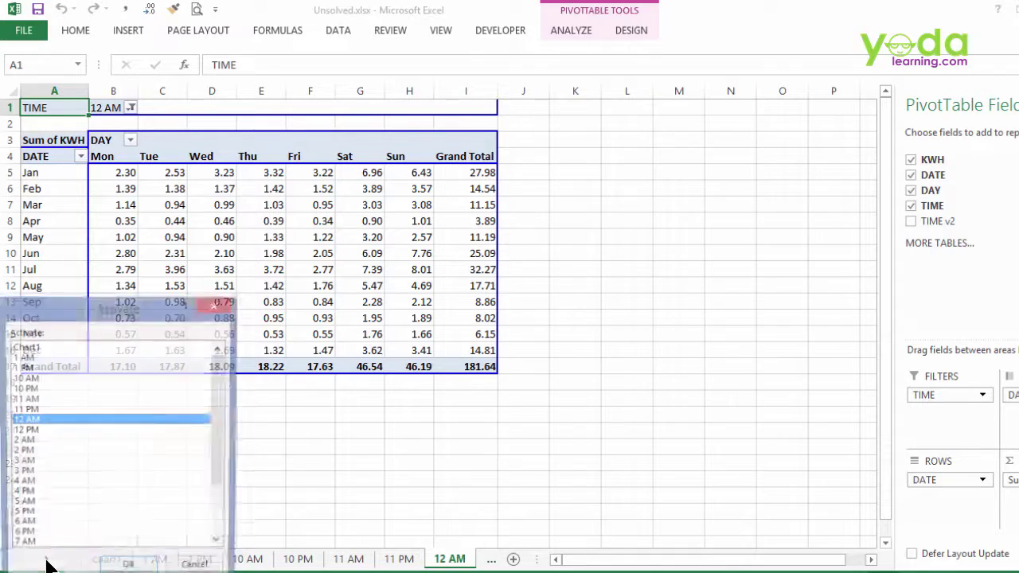
pyautogui.click(24, 536)
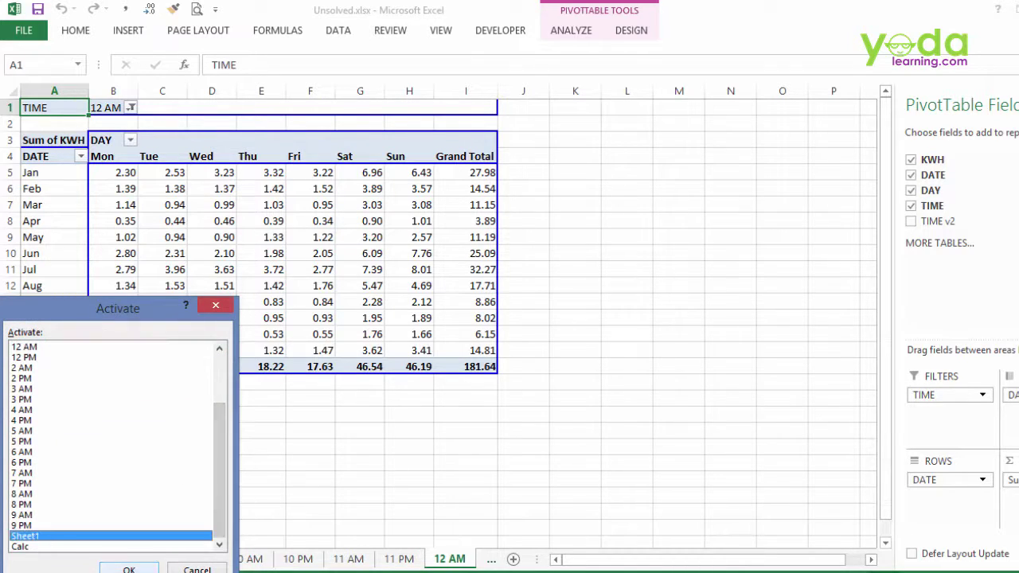